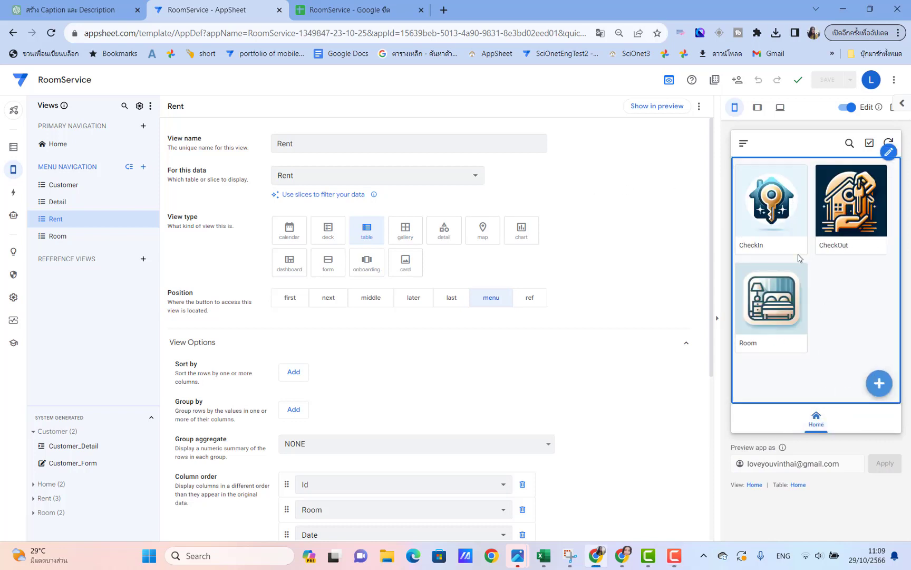
Open the CheckIn card in the app preview and return to the home gallery.
left_click(776, 228)
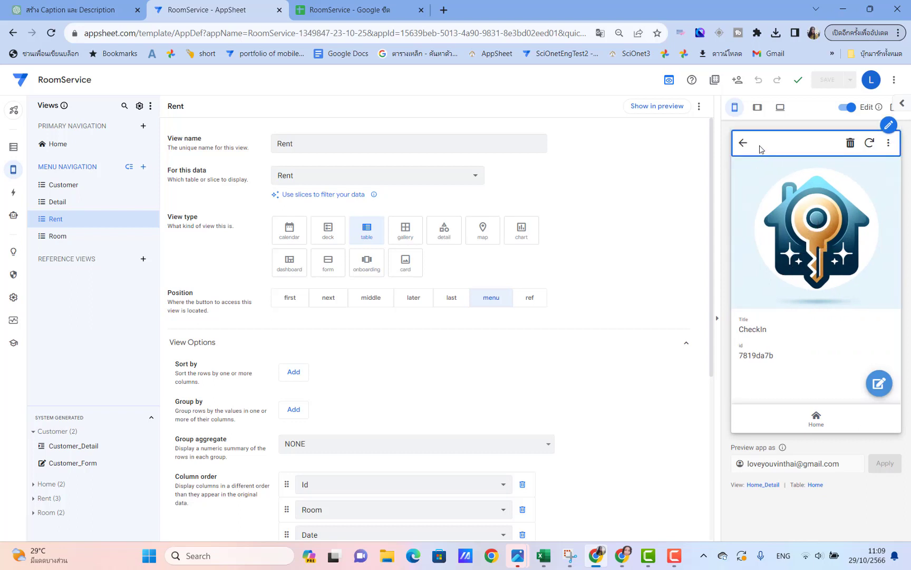
left_click(744, 143)
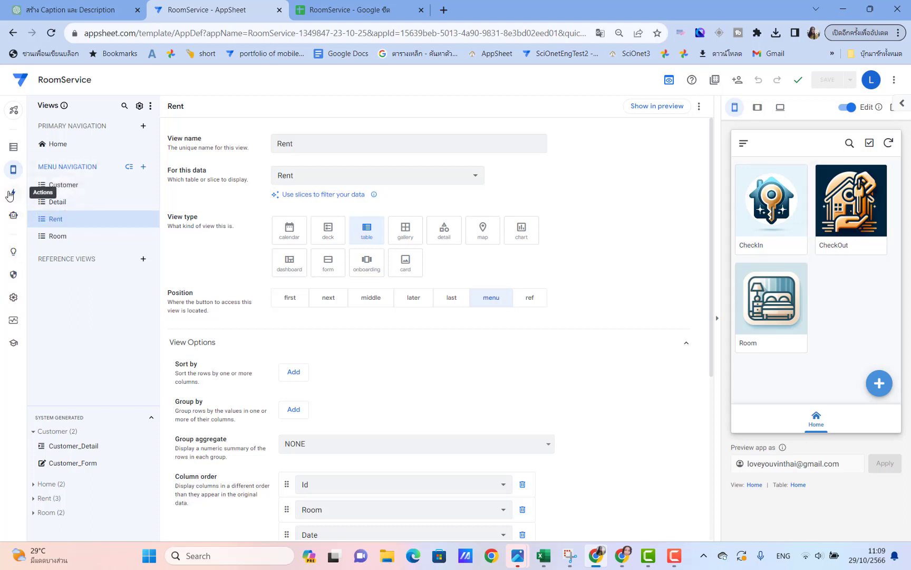
Create an action named Home for the Home table that goes to another view within this app.
left_click(13, 194)
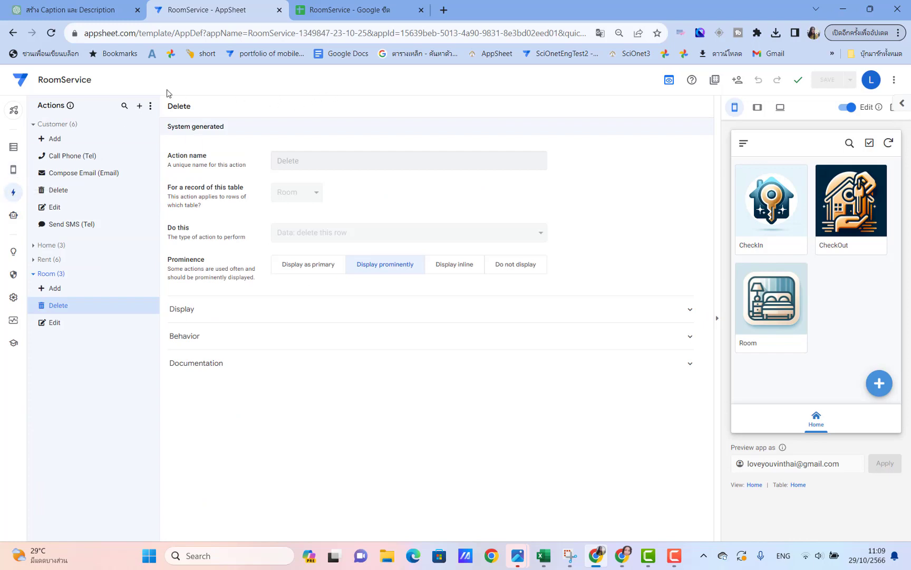
left_click(140, 105)
left_click(334, 376)
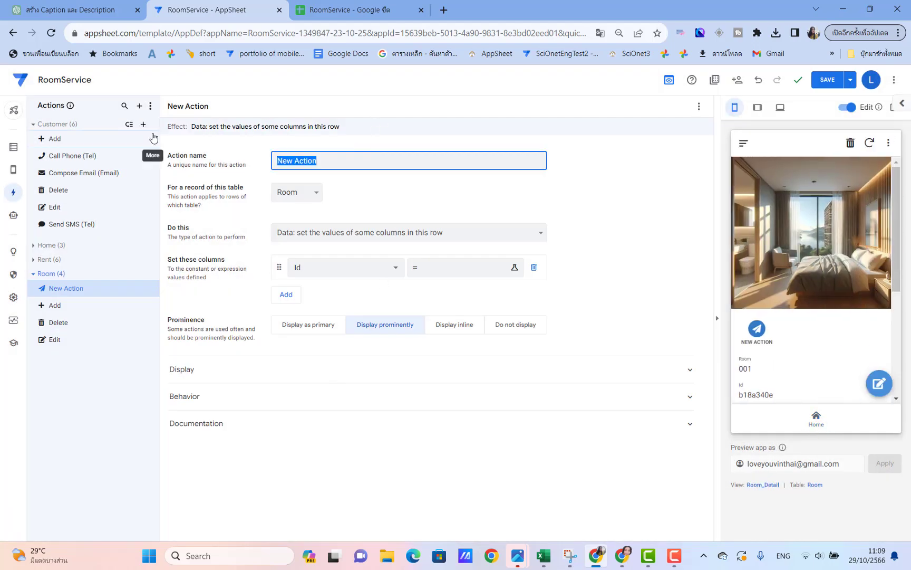
key("BackSpace")
left_click(288, 192)
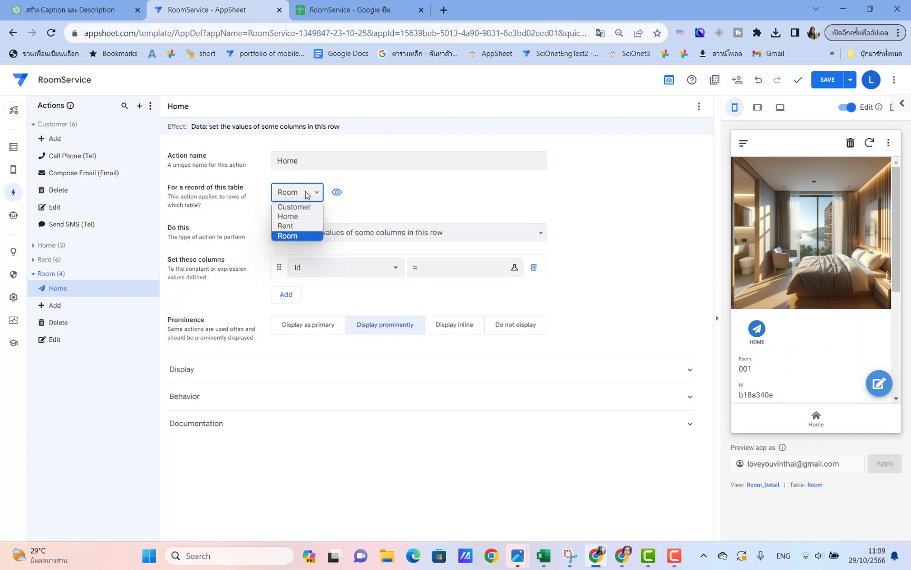
left_click(288, 216)
left_click(359, 236)
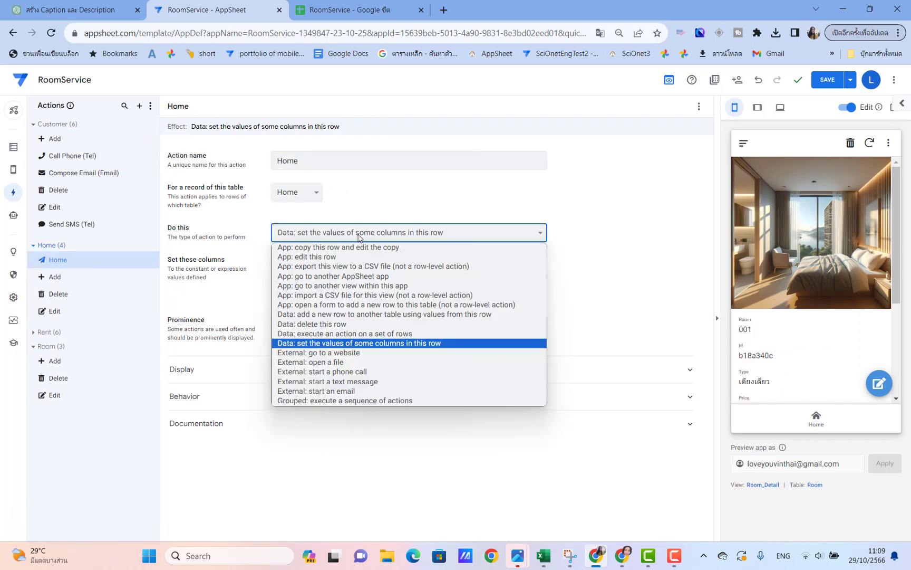
left_click(357, 288)
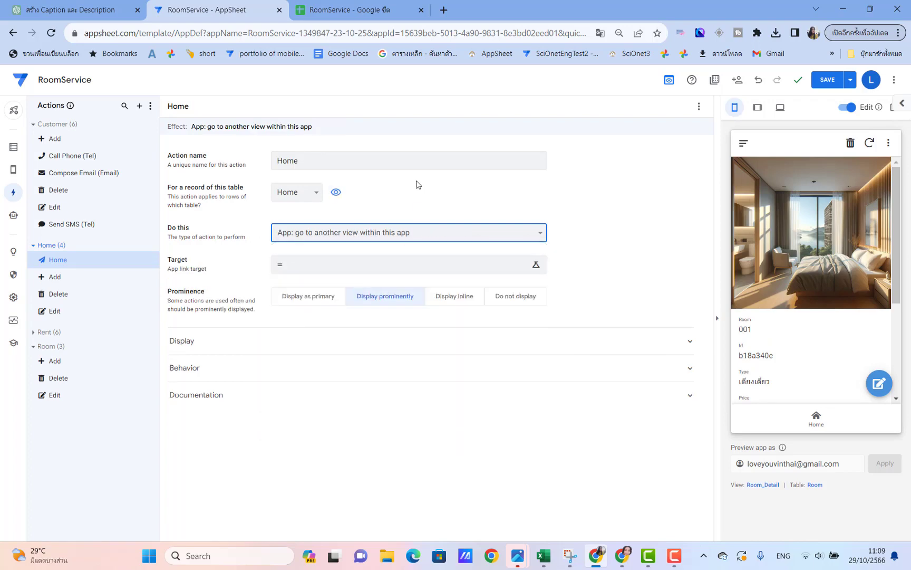
Set the Home action's target expression to LINKTOVIEW([Title]) and save the app.
left_click(327, 264)
type("lin")
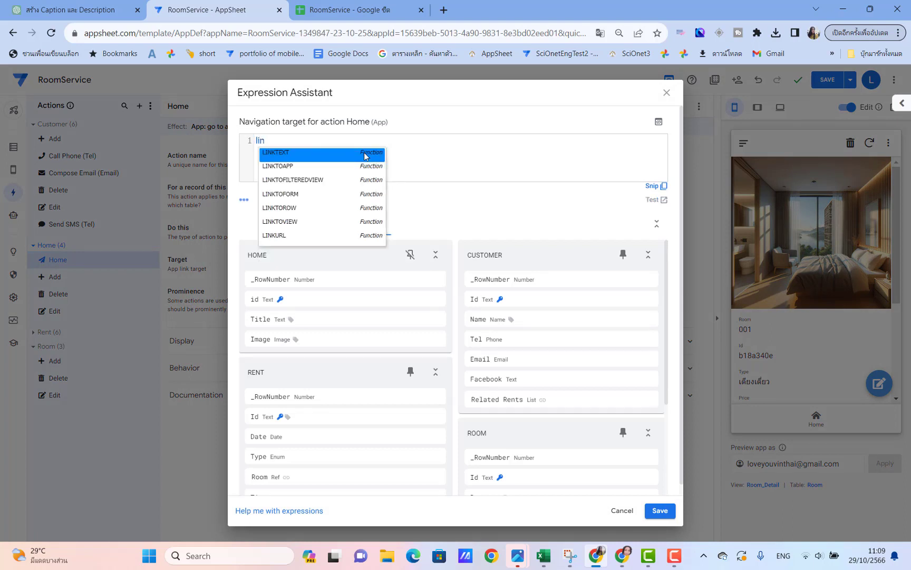
left_click(319, 224)
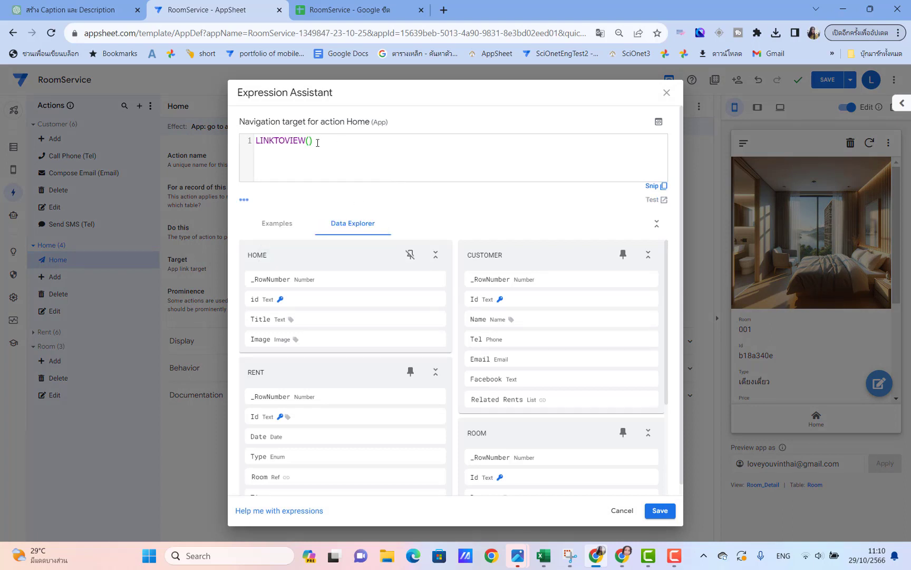
type("[")
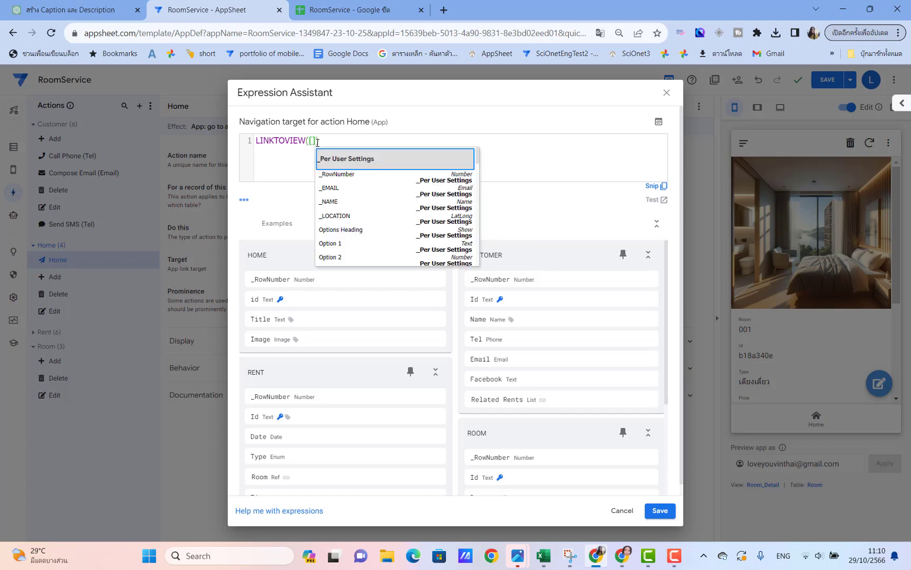
left_click(389, 5)
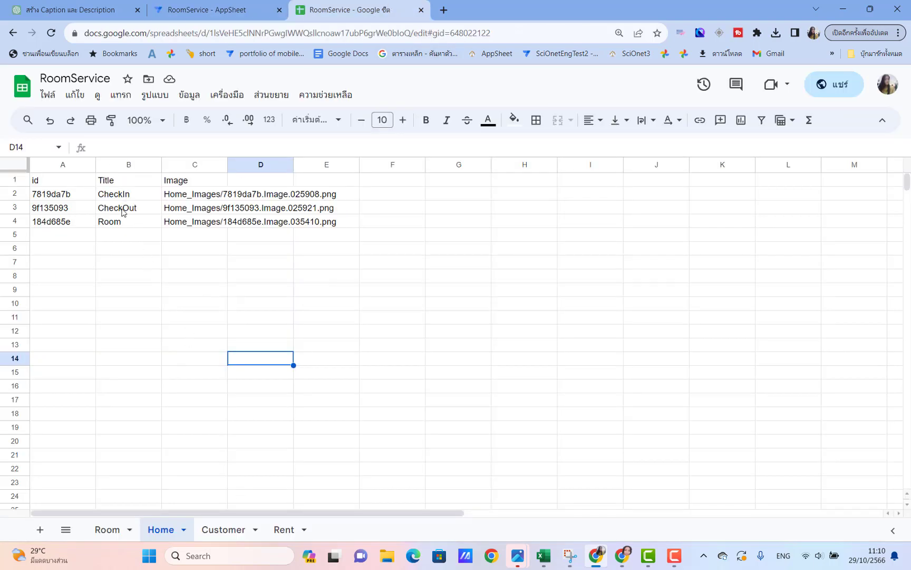
left_click(227, 10)
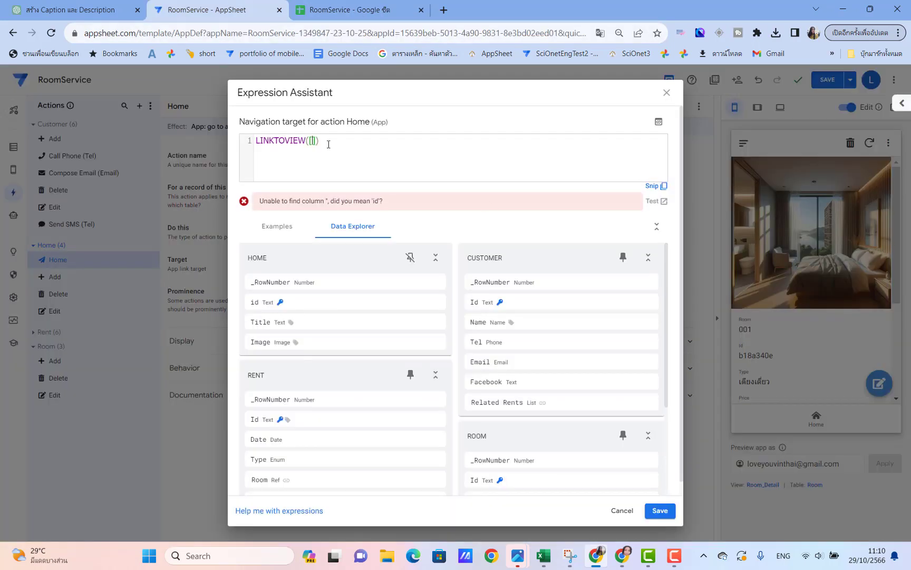
type("ti")
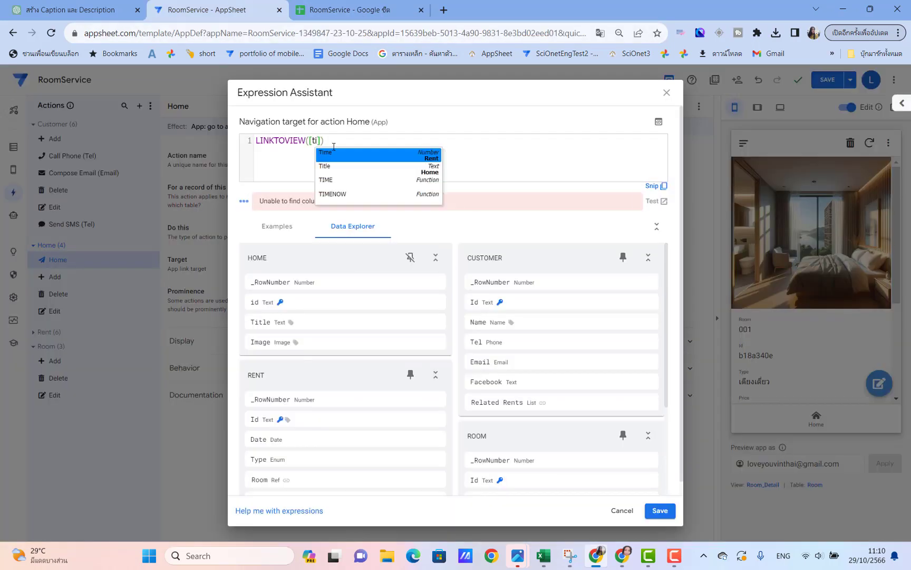
left_click(336, 168)
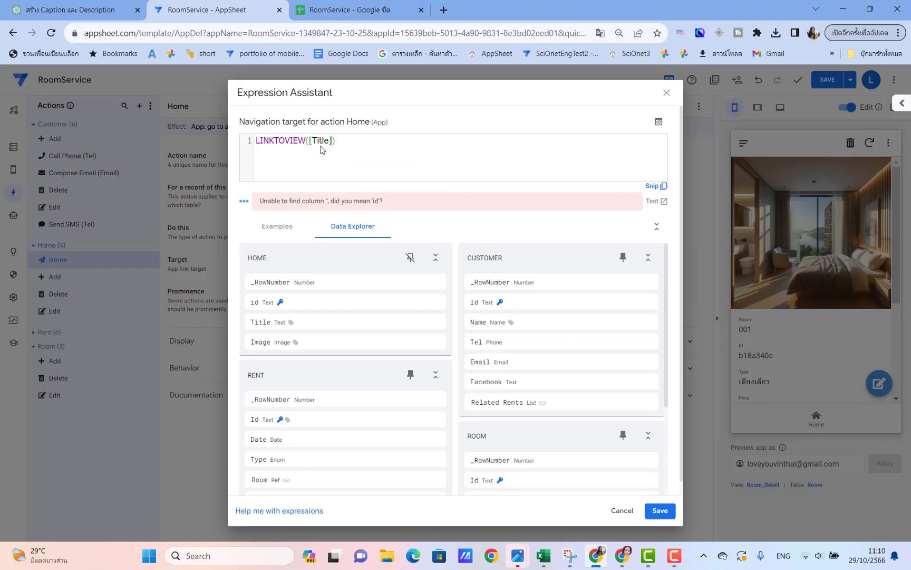
left_click(660, 510)
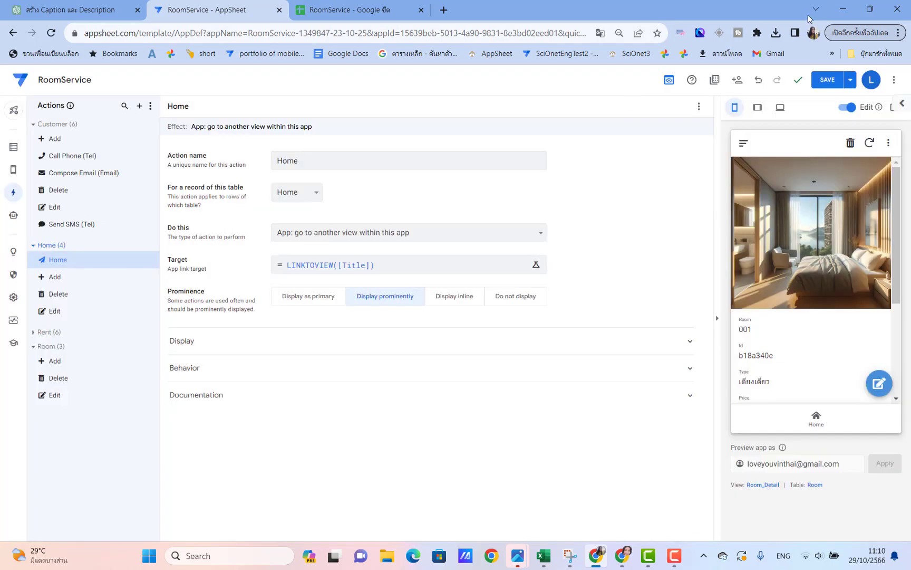
left_click(827, 79)
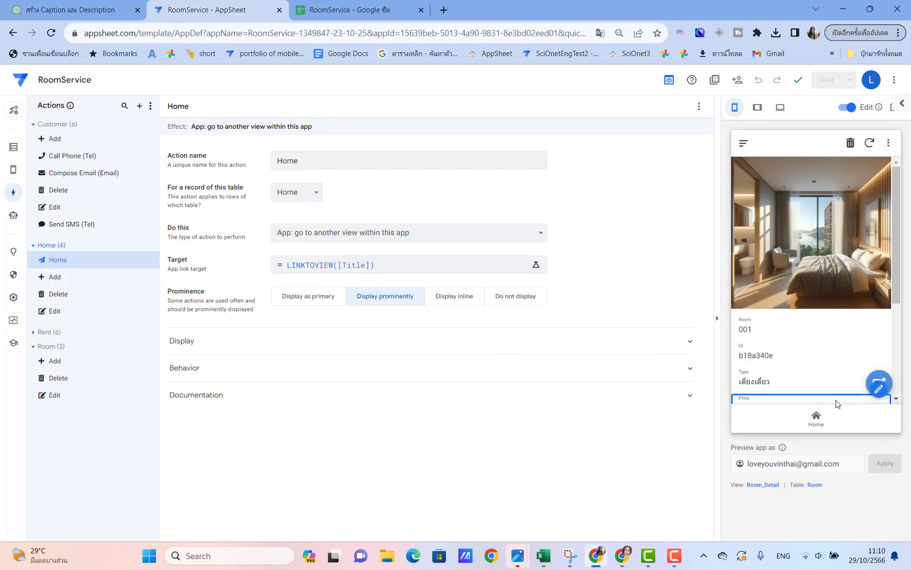
Rename the Rent view in the menu navigation as CheckIn.
left_click(816, 418)
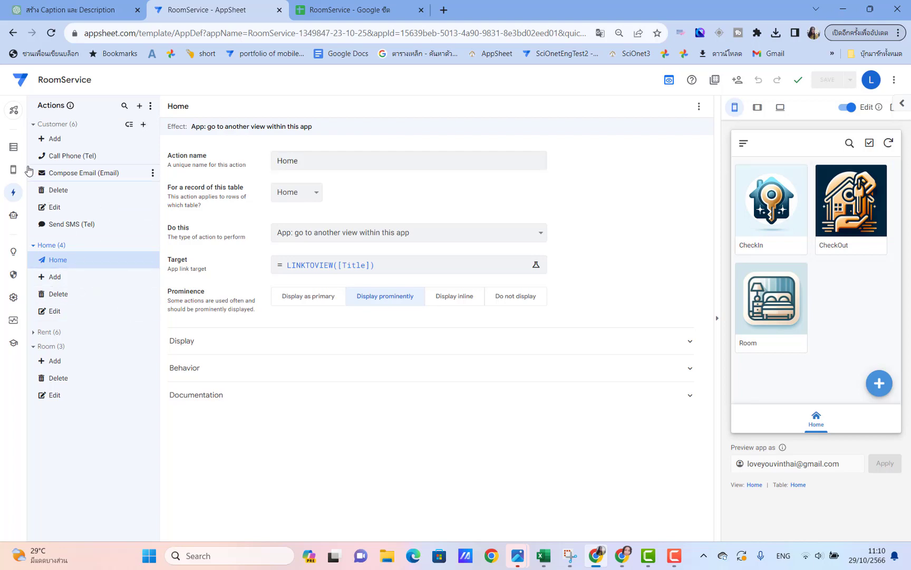
left_click(12, 172)
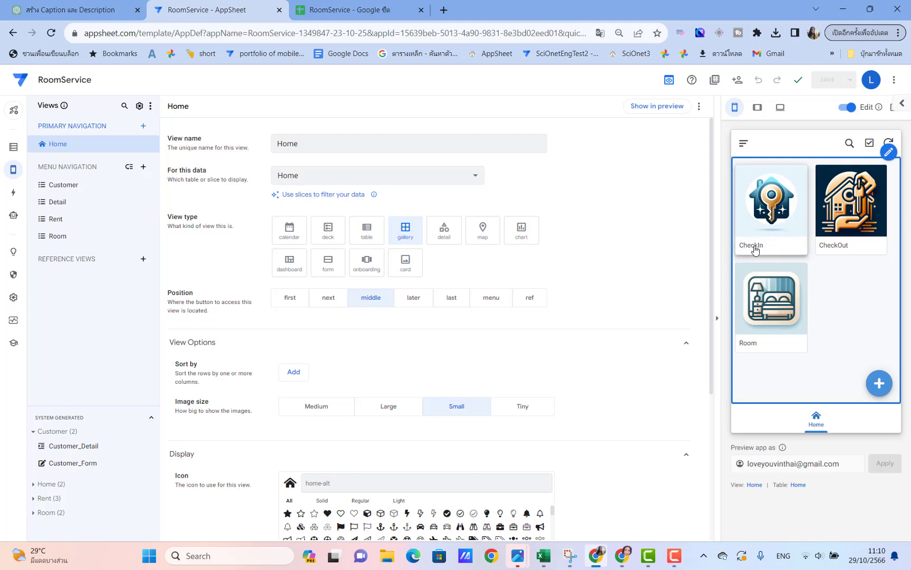
left_click(62, 226)
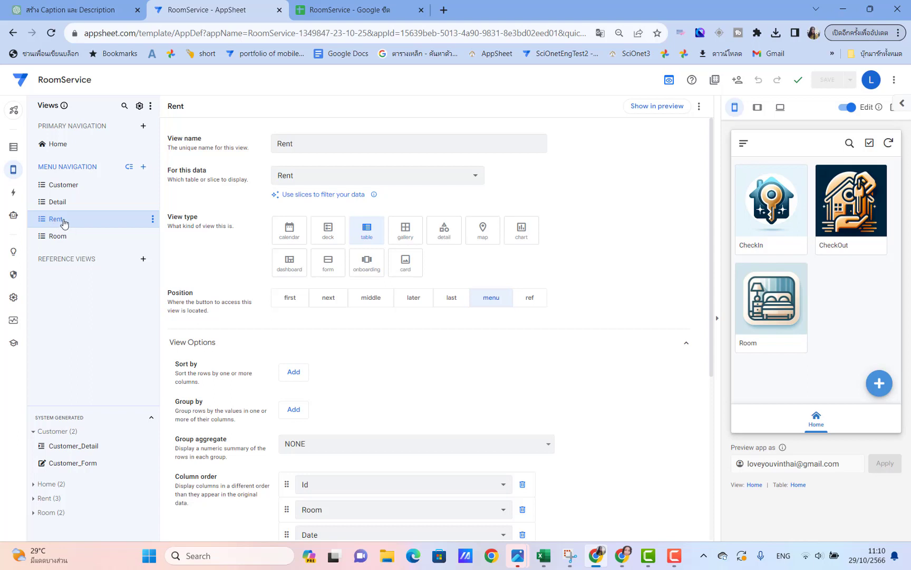
left_click(308, 145)
left_click_drag(309, 145, 263, 145)
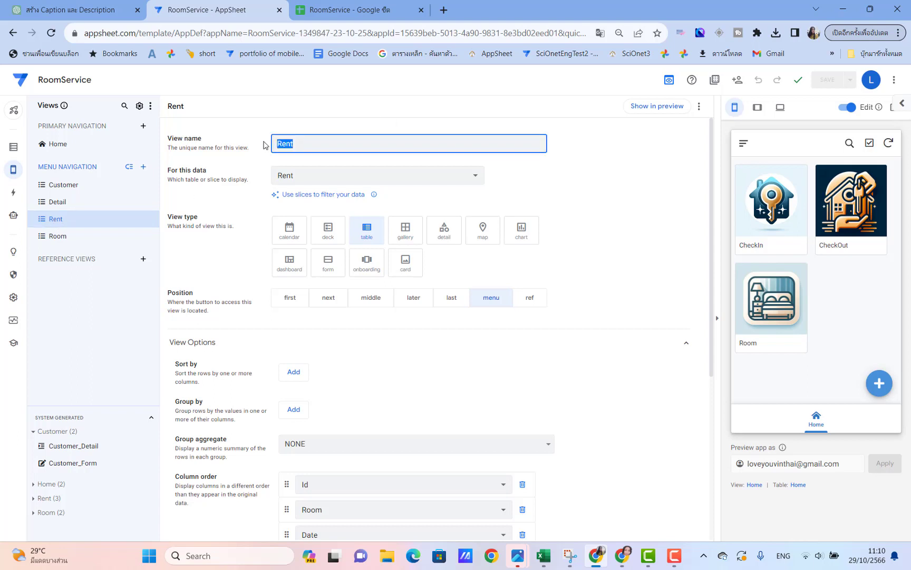
key("BackSpace")
Rename the Detail form view as CheckOut, save the app and cancel the form shown in the preview.
left_click(57, 202)
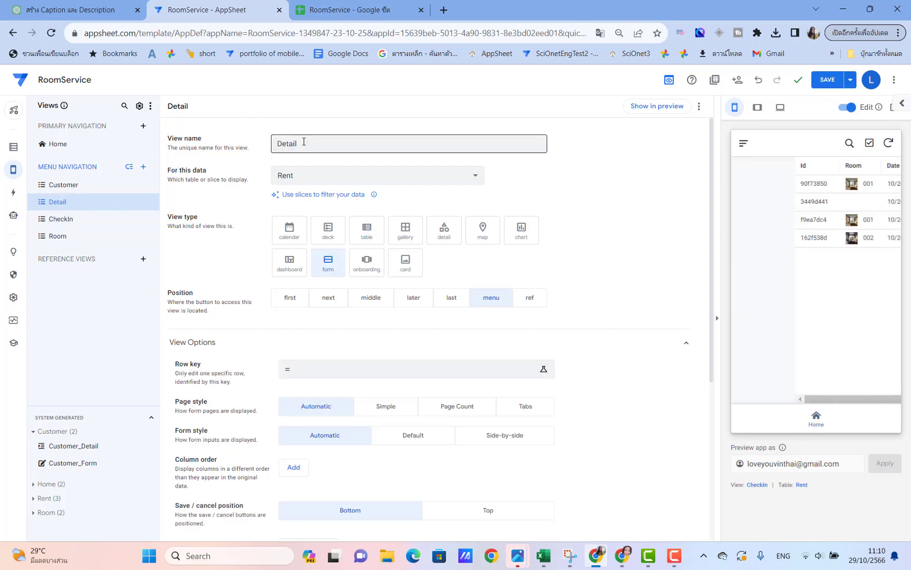
left_click_drag(310, 143, 270, 142)
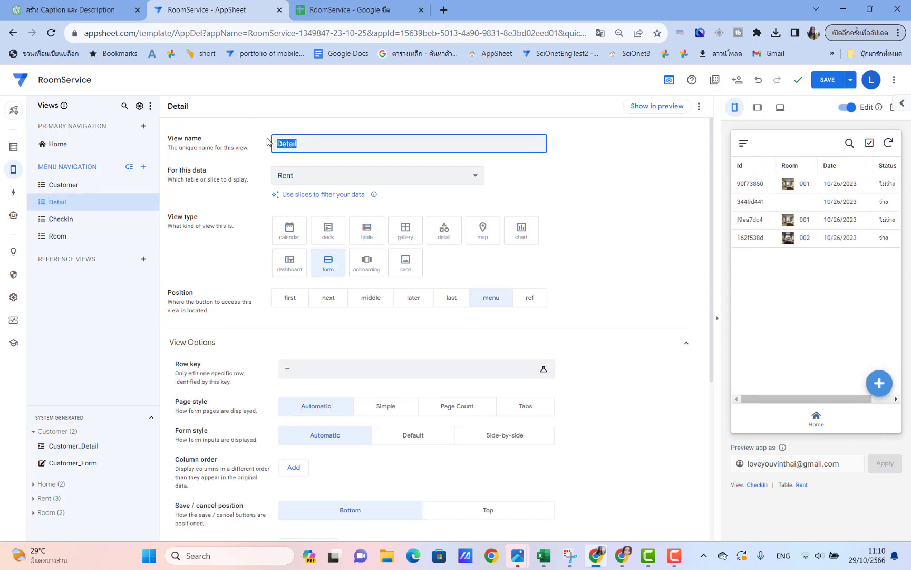
key("BackSpace")
left_click(436, 92)
left_click(828, 79)
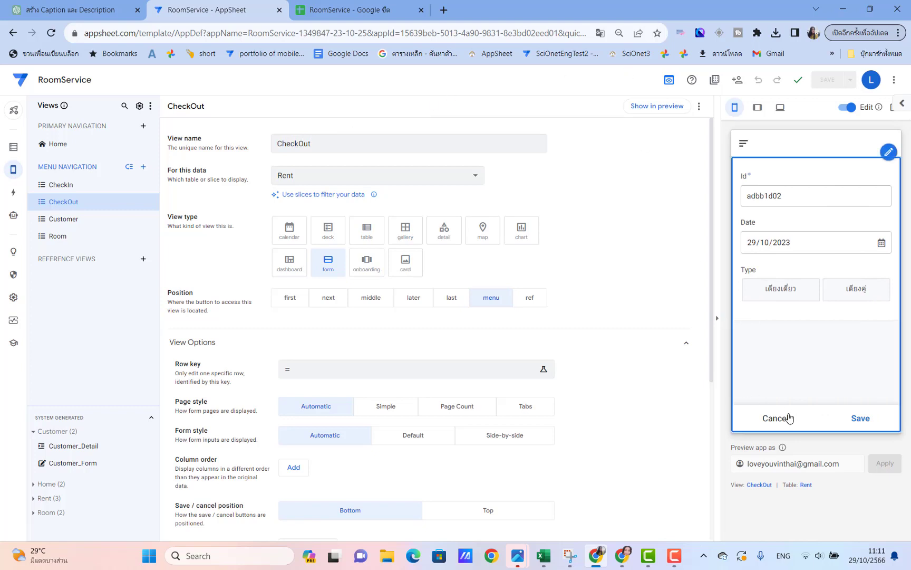
left_click(788, 417)
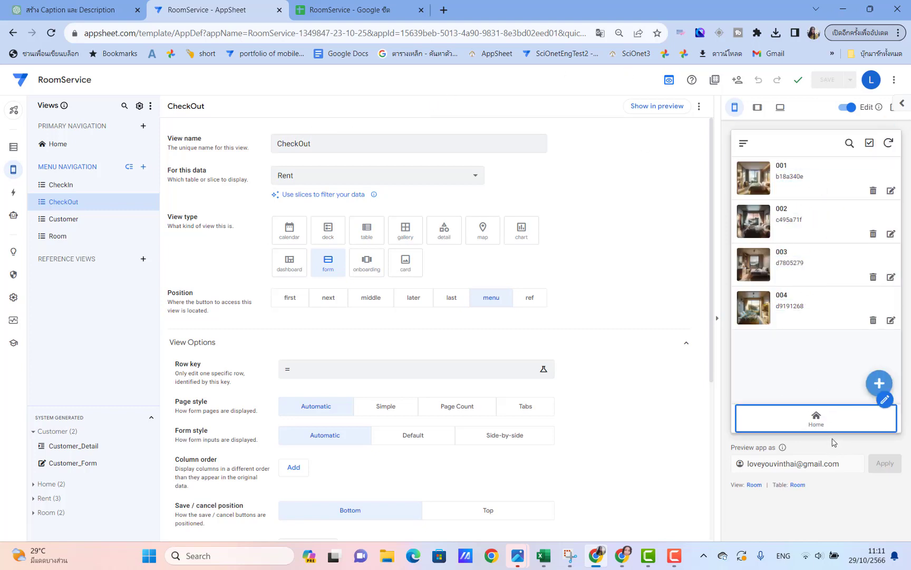
Set the Home view's Row Selected event action to Home and save the app.
left_click(67, 146)
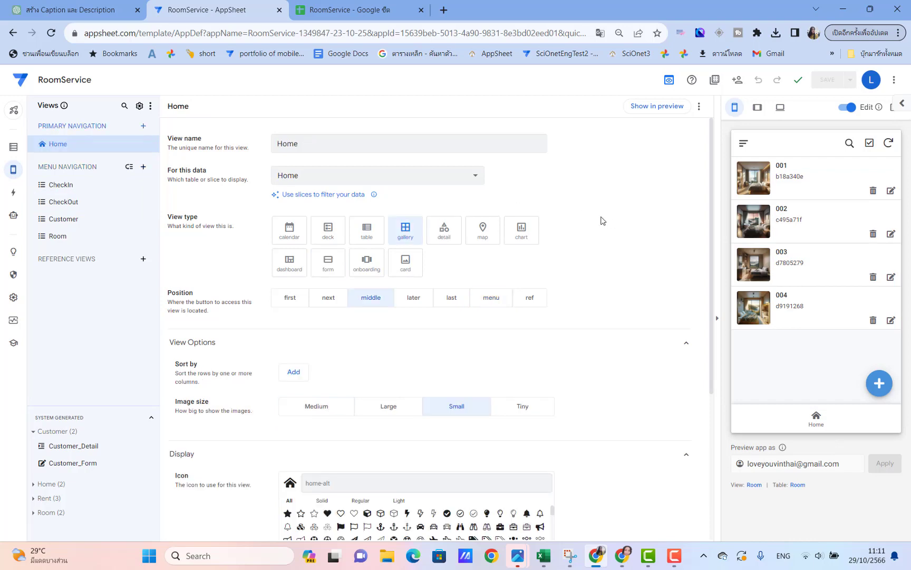
scroll(603, 220, "down", 4)
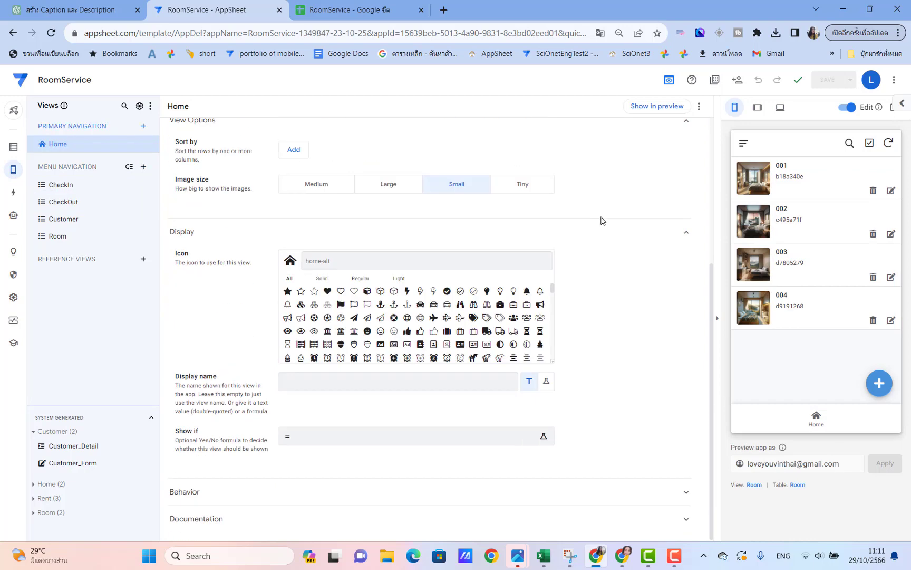
left_click(180, 495)
left_click(474, 522)
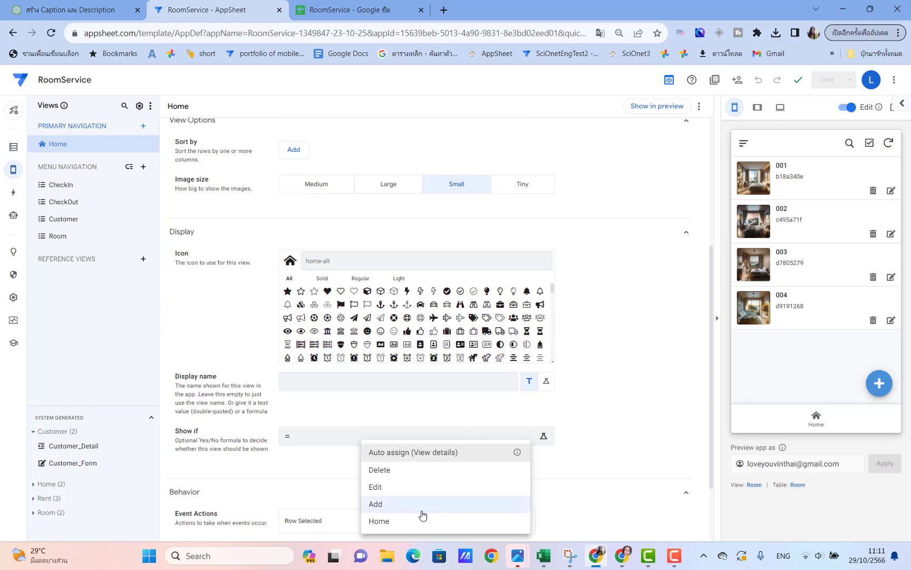
left_click(407, 521)
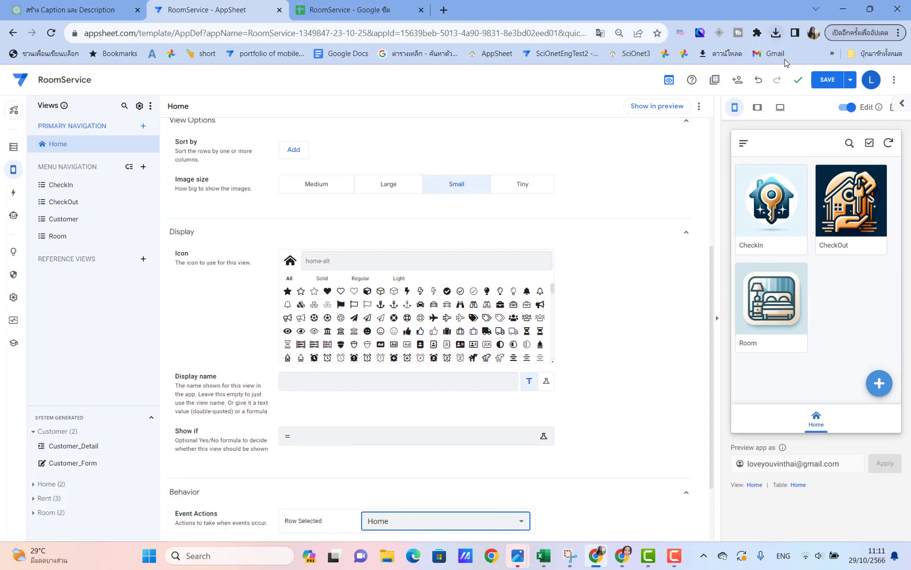
left_click(828, 80)
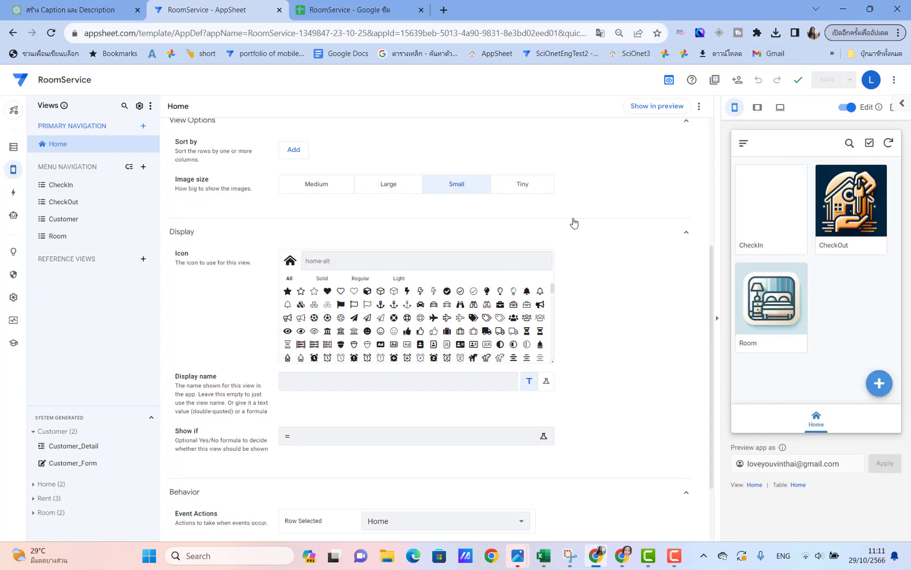
Test the CheckIn and CheckOut cards in the app preview, opening the new rent form and leaving both forms without saving.
left_click(782, 201)
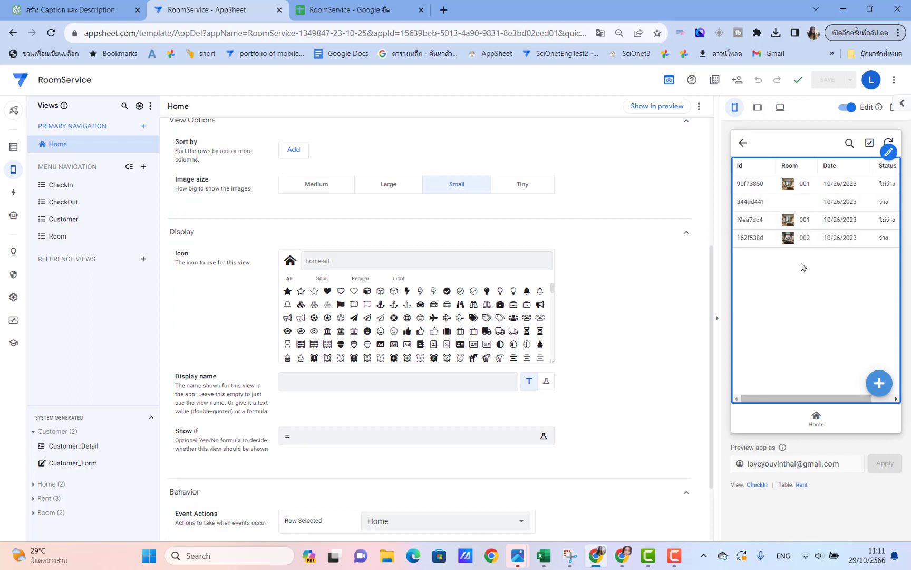
left_click(879, 381)
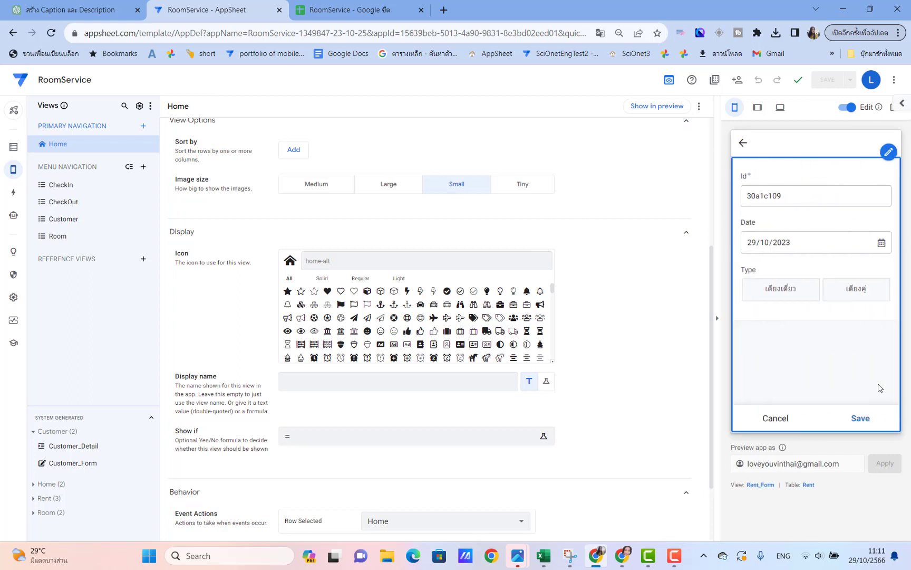
left_click(744, 143)
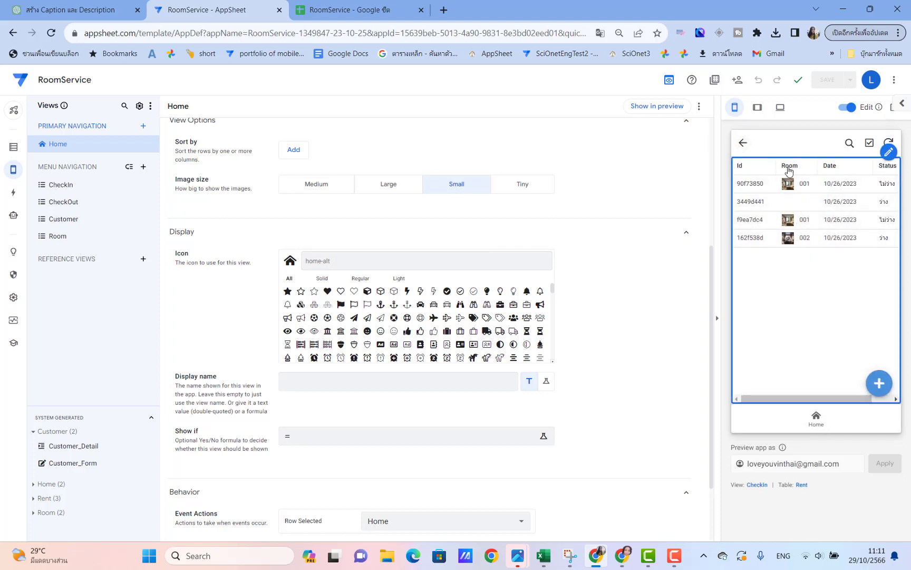
left_click(743, 143)
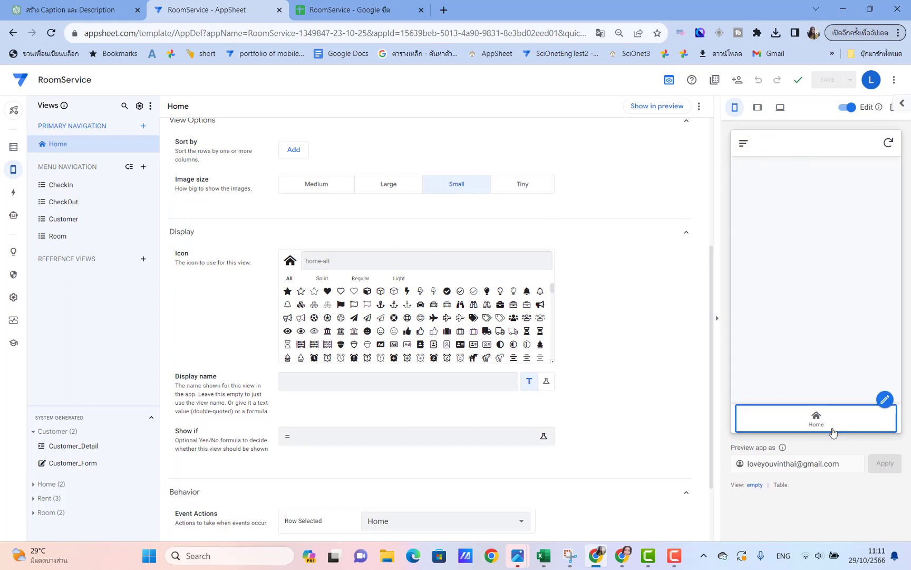
left_click(815, 421)
left_click(856, 211)
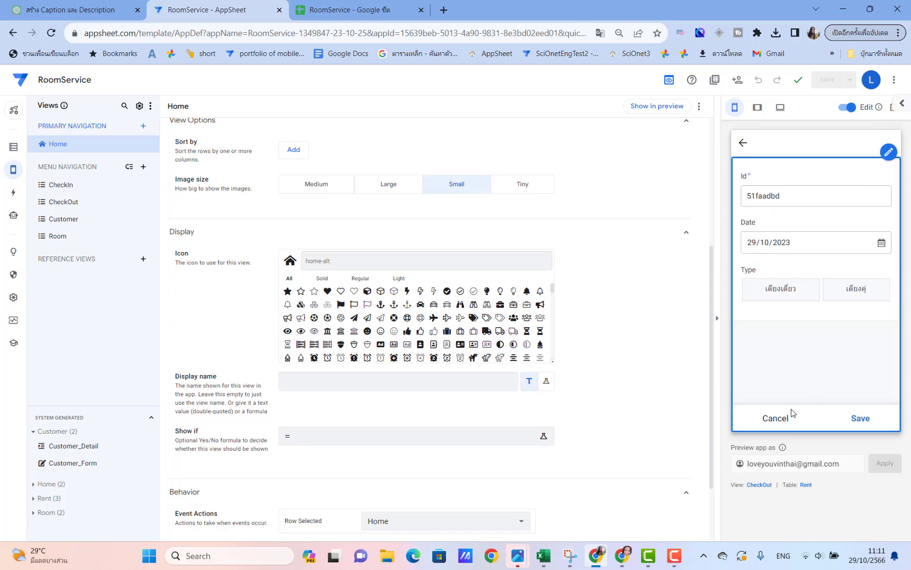
left_click(776, 417)
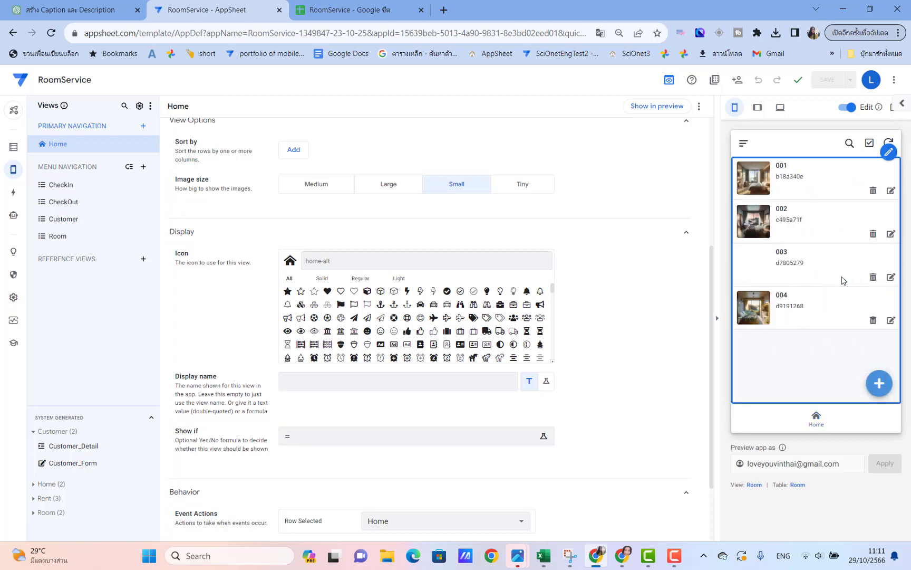
Rename the CheckIn table view in the menu navigation as CheckOut.
left_click(814, 417)
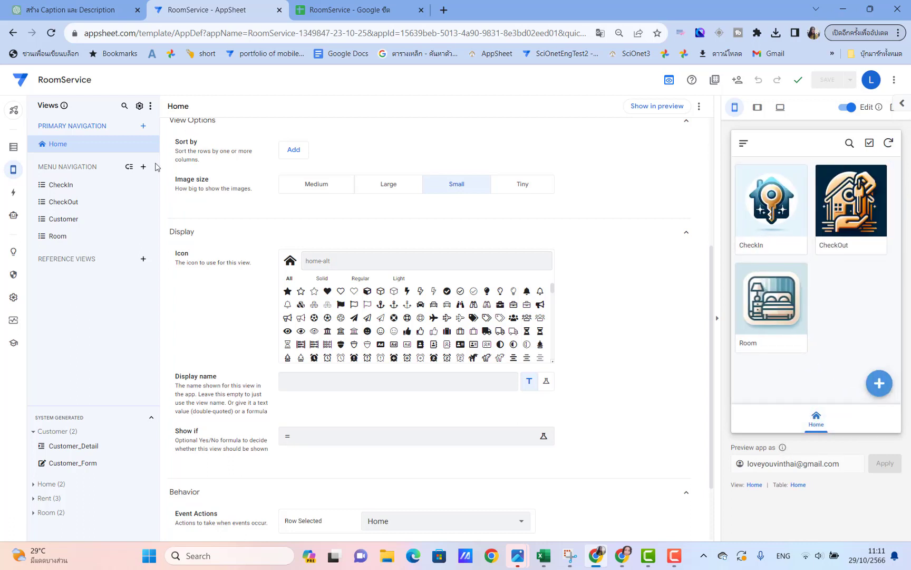
left_click(80, 185)
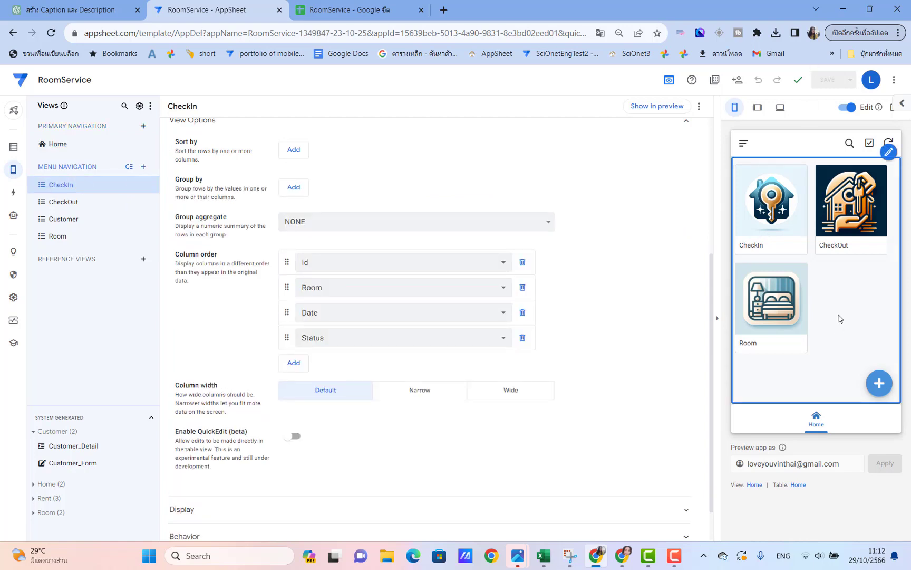
left_click_drag(714, 268, 720, 103)
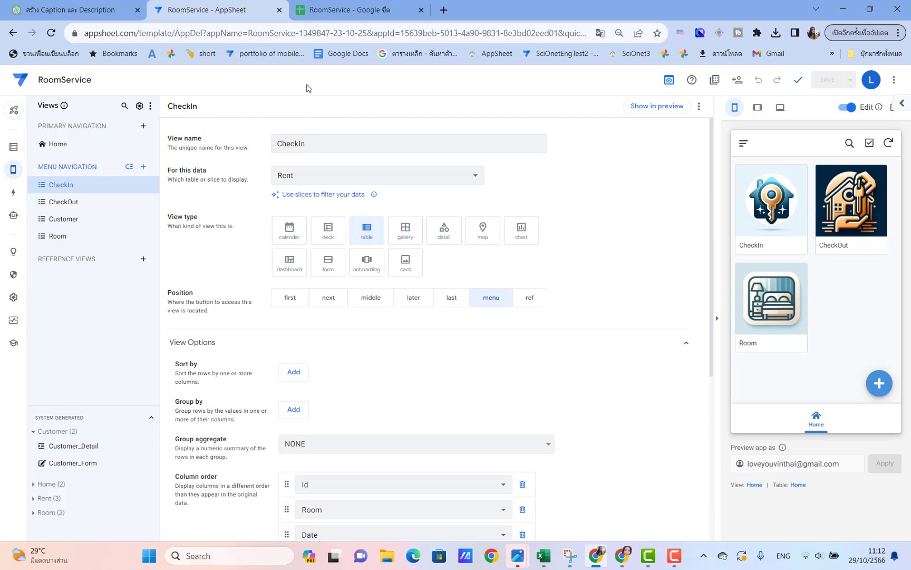
double_click(361, 151)
key("BackSpace")
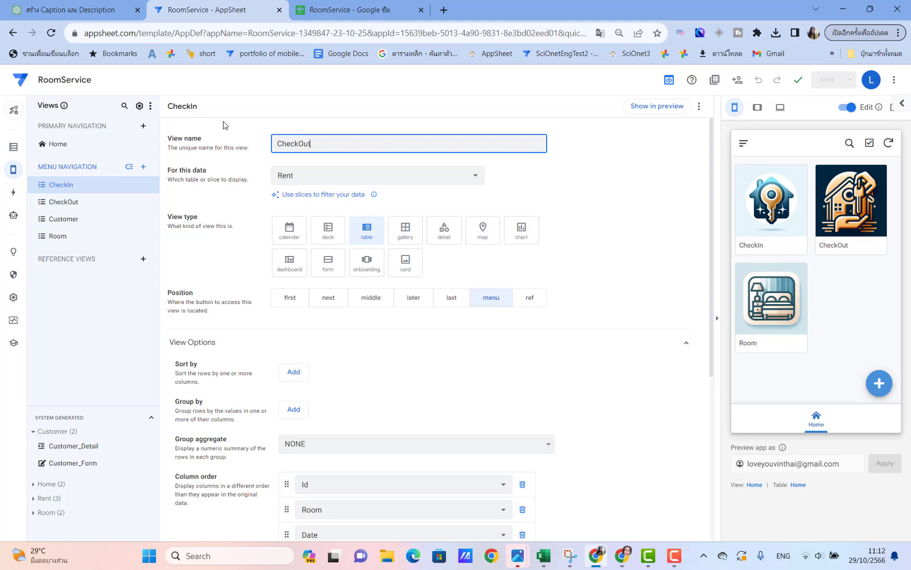
type("CheckOut")
Rename the form view as CheckIn and the CheckOut 2 table view as CheckOut, and save the app.
left_click(77, 203)
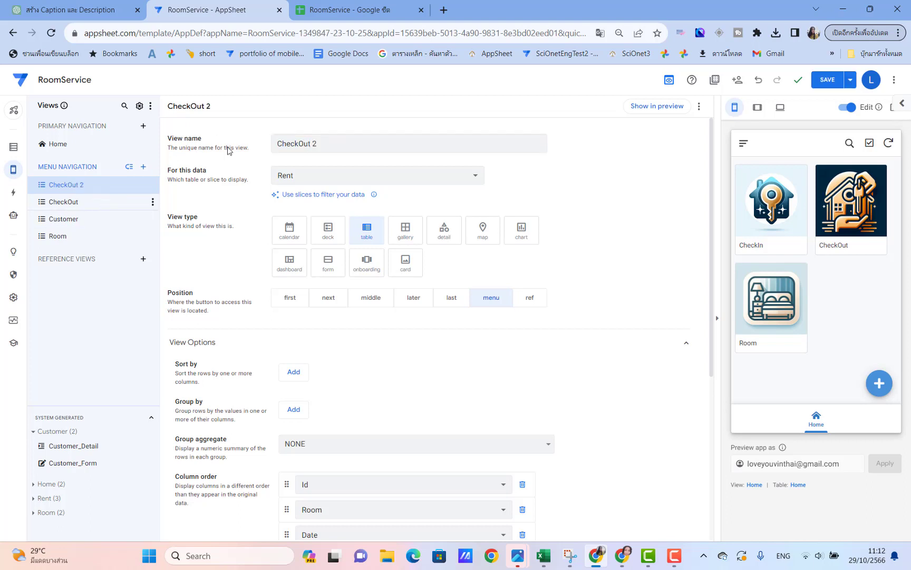
left_click(332, 143)
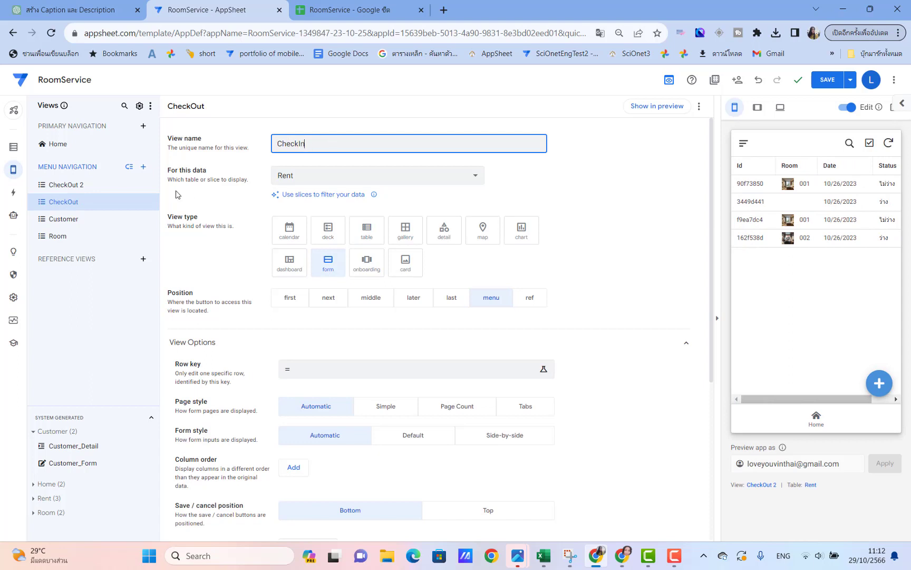
left_click(101, 186)
left_click(327, 143)
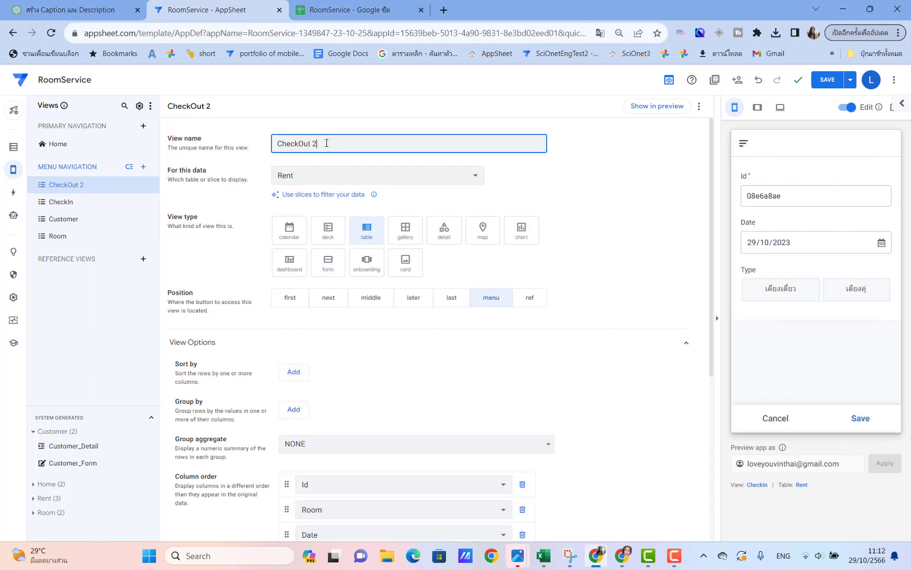
key("Return")
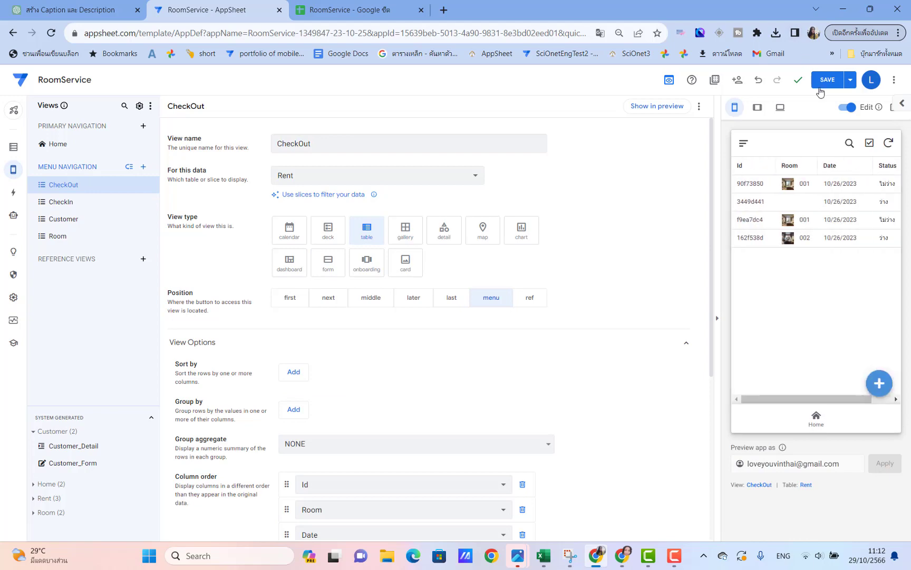
left_click(823, 84)
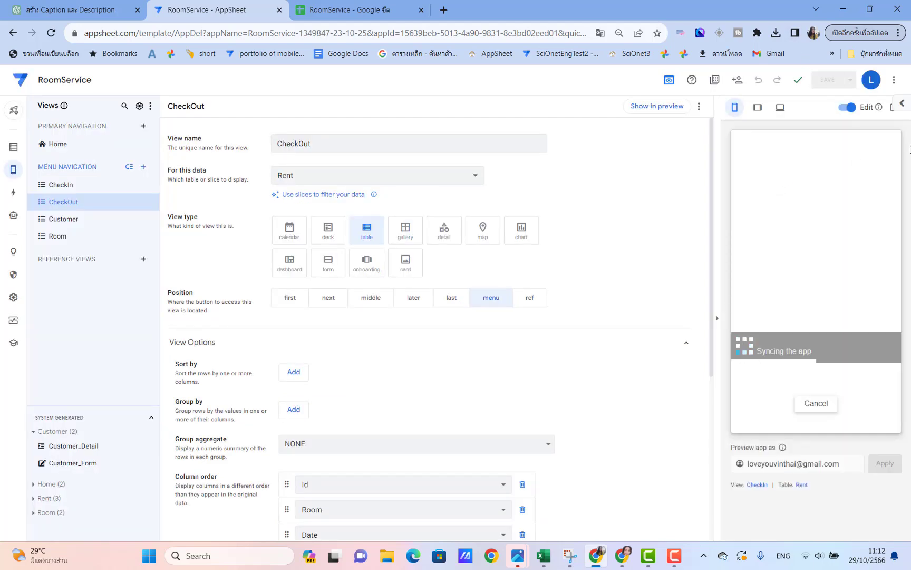
Test the CheckIn, CheckOut and Room cards in the app preview, leaving the check-in form without saving and returning to Home.
left_click(808, 418)
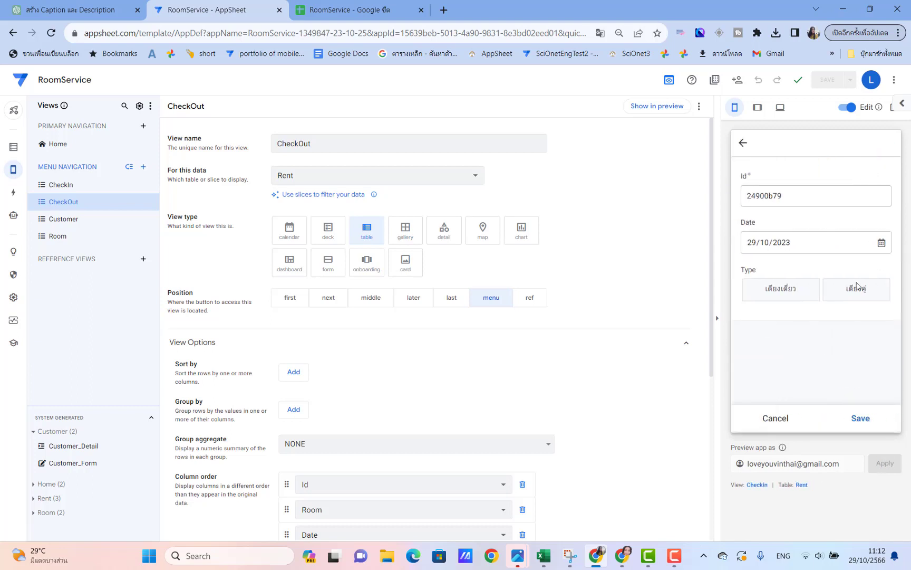
left_click(775, 420)
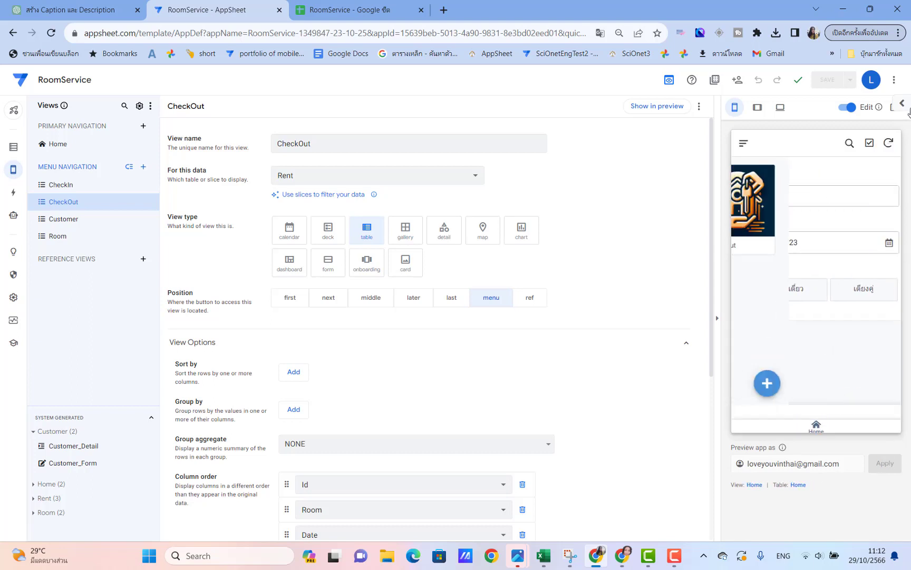
left_click(848, 221)
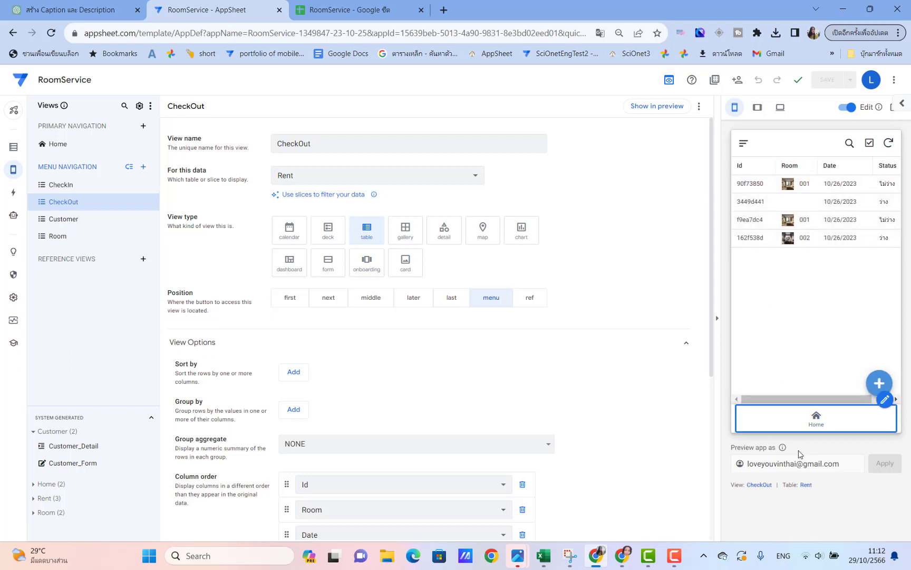
left_click(817, 419)
left_click(773, 302)
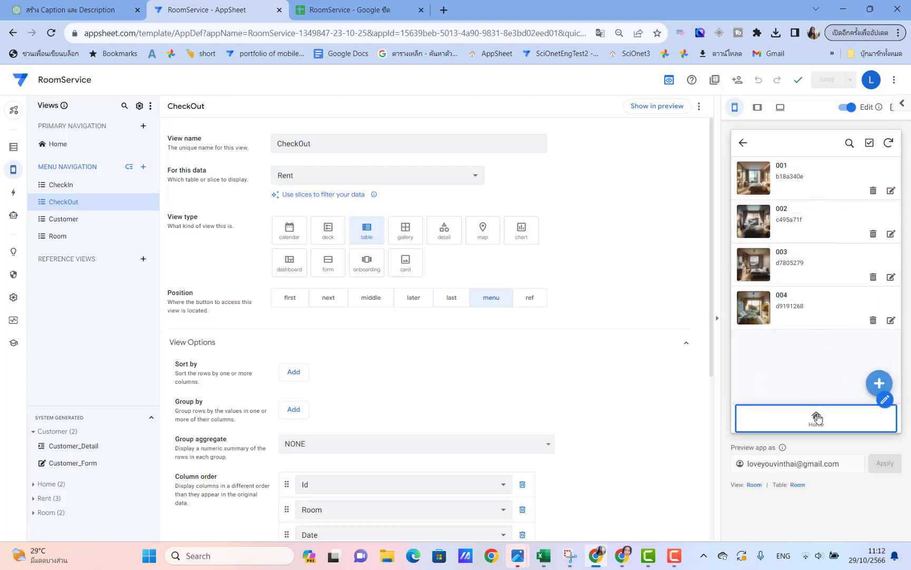
left_click(817, 418)
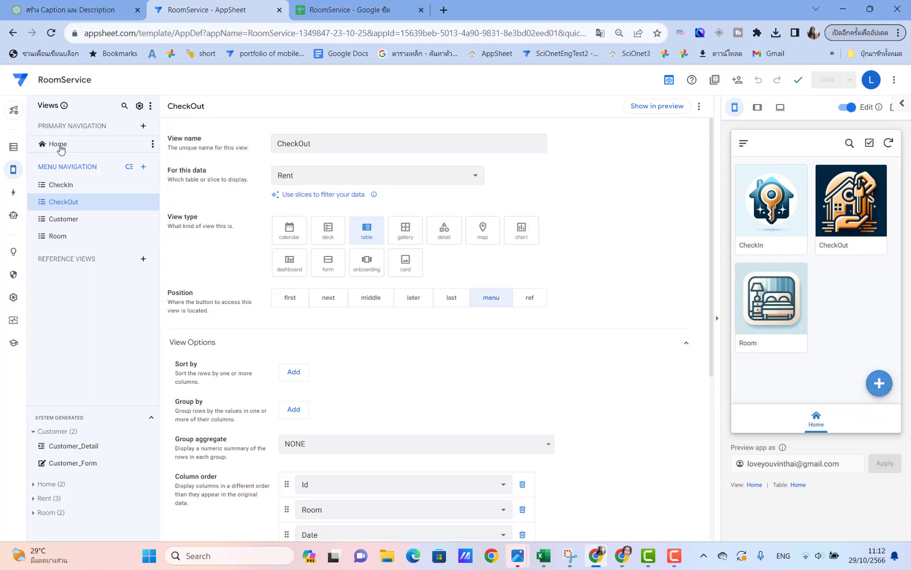
Set the Home table's allowed updates to Read-Only in its table settings and save the app.
left_click(58, 144)
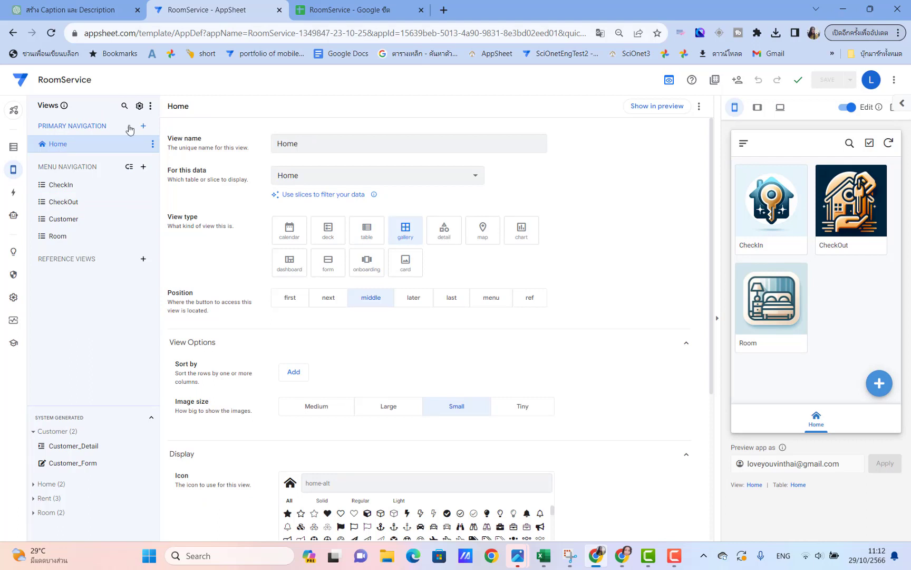
left_click(700, 108)
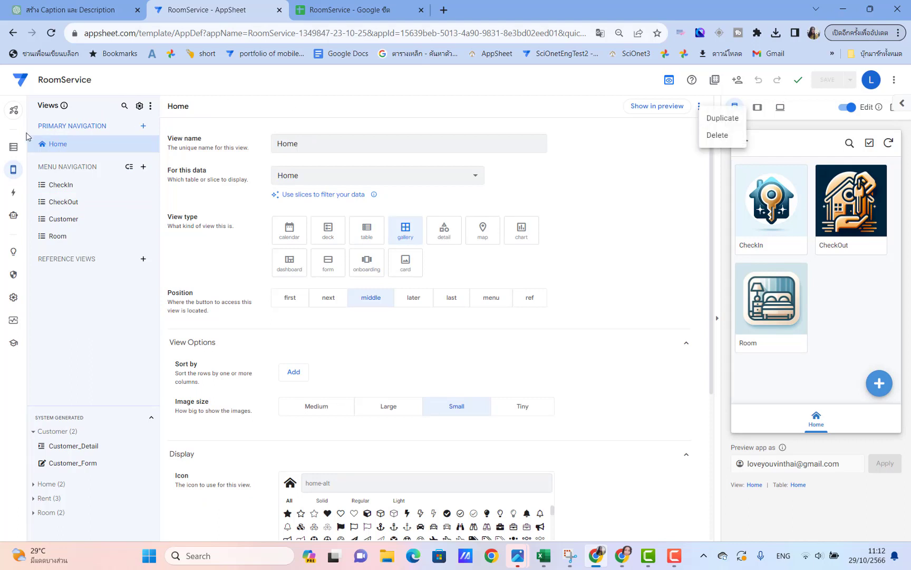
left_click(14, 148)
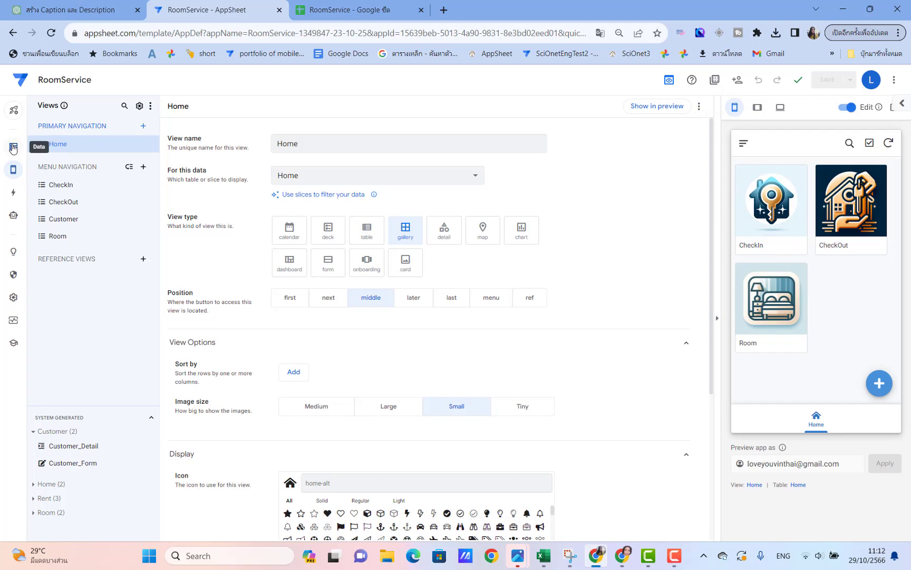
left_click(14, 147)
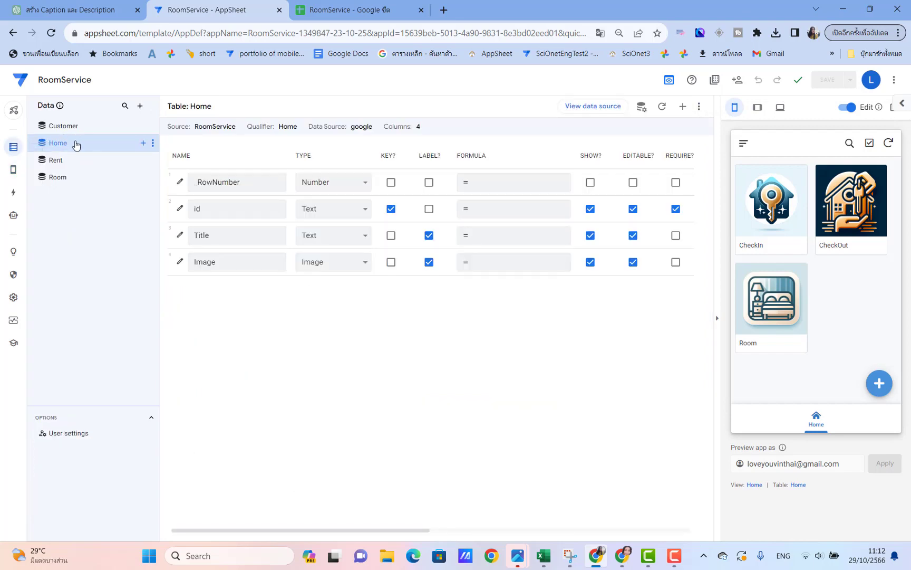
left_click(641, 108)
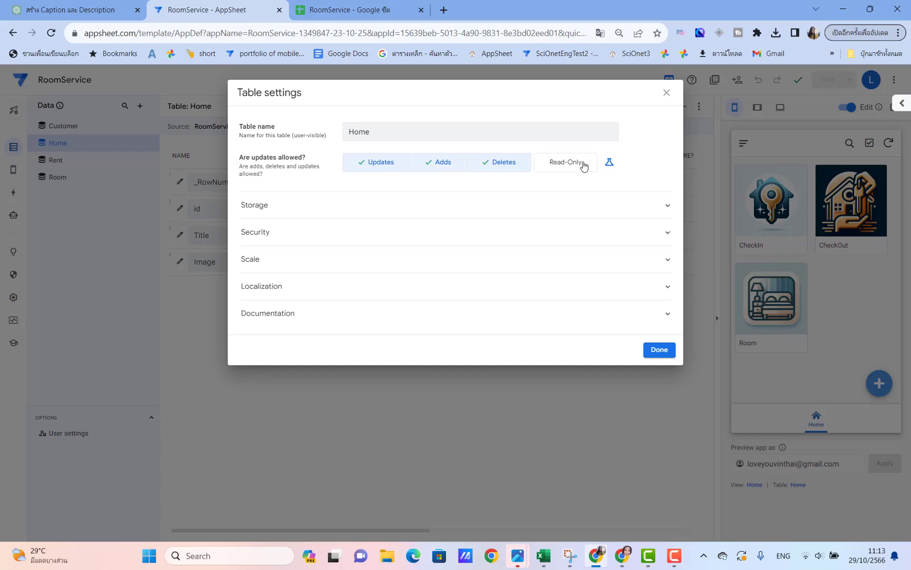
left_click(584, 166)
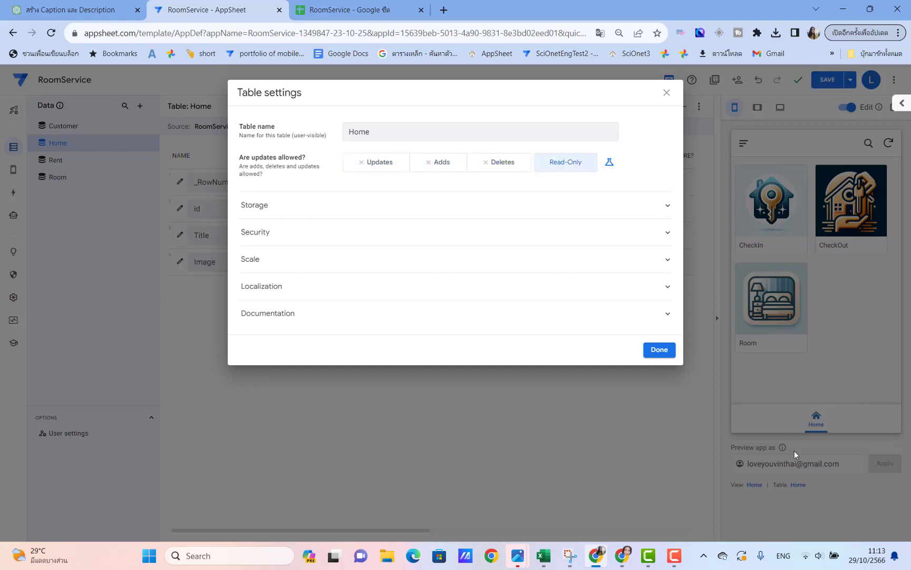
left_click(659, 349)
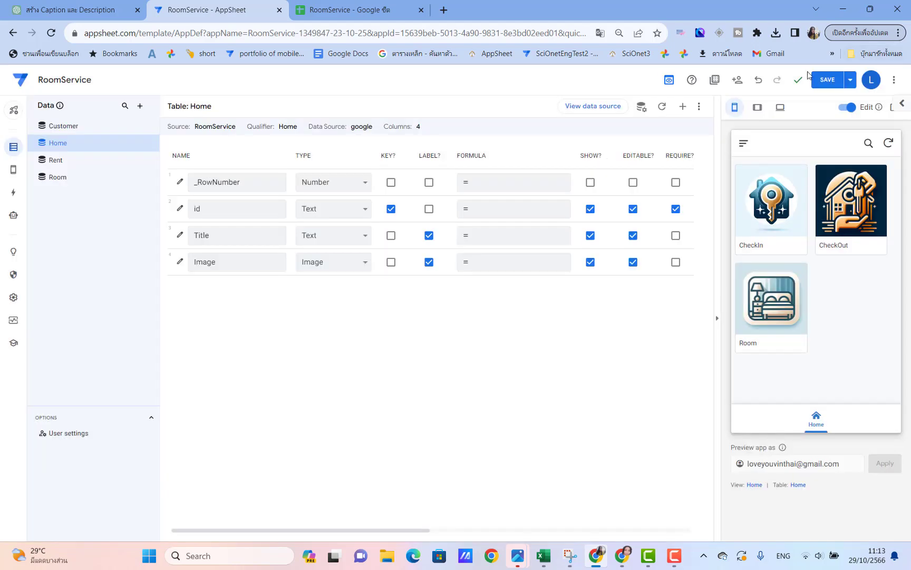
left_click(825, 79)
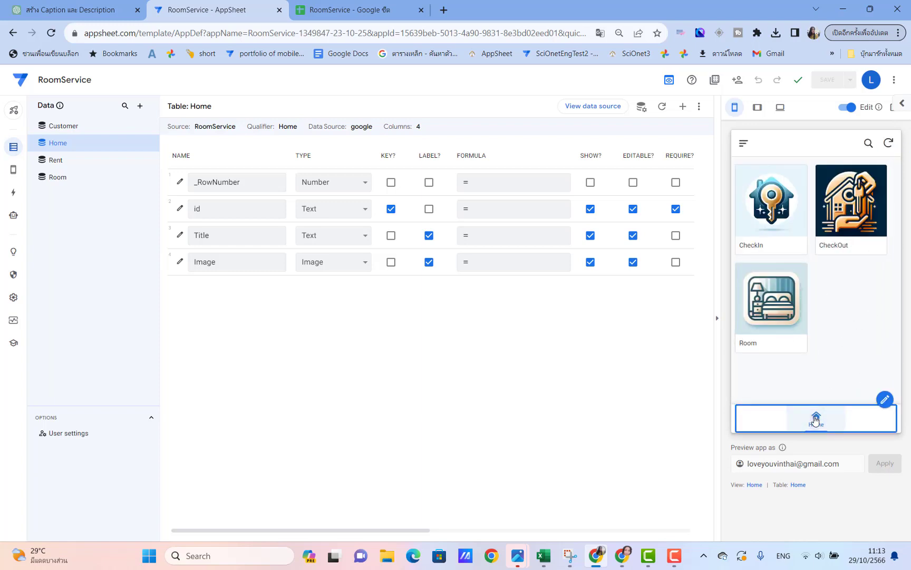
Test the CheckIn form in the preview by checking the room choices for เตียงเดี่ยว and เตียงคู่, and cancel the form.
left_click(772, 203)
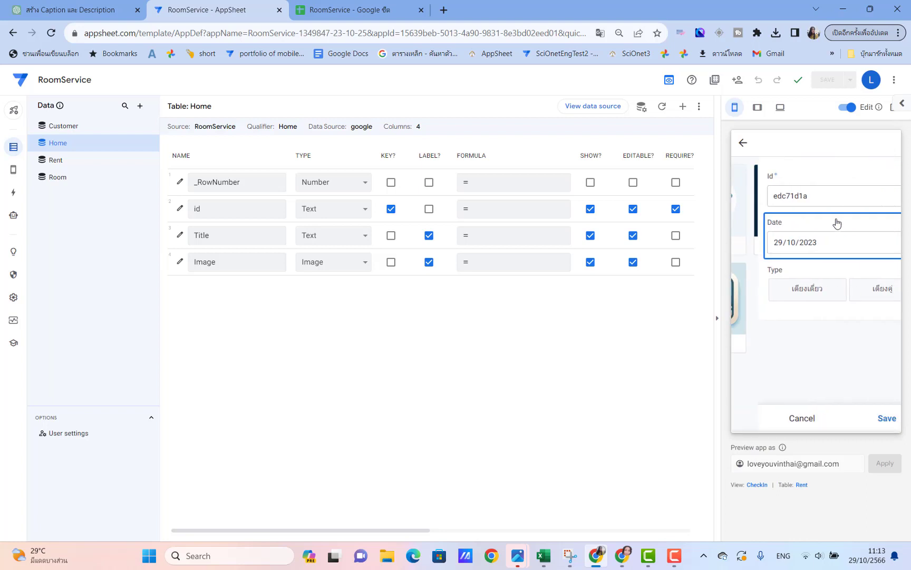
left_click(793, 292)
left_click(793, 342)
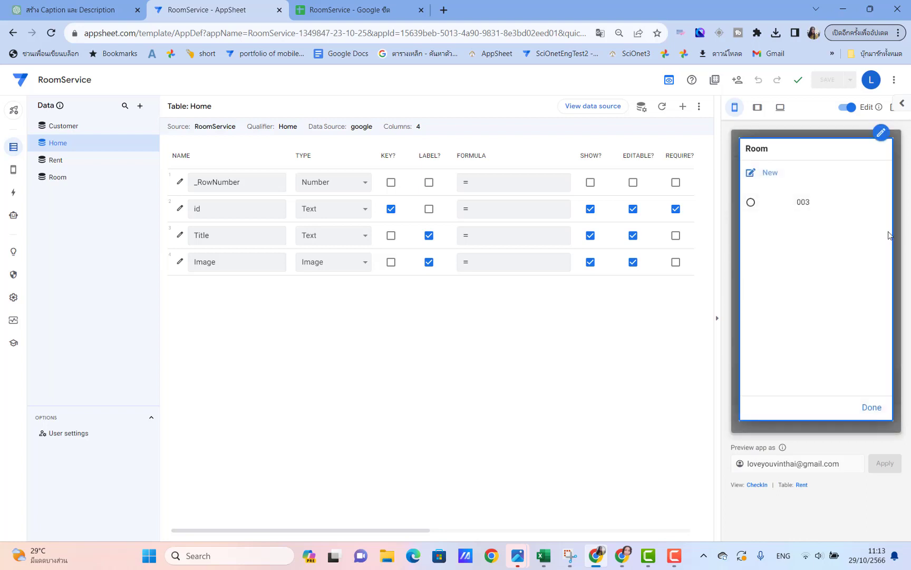
left_click(885, 414)
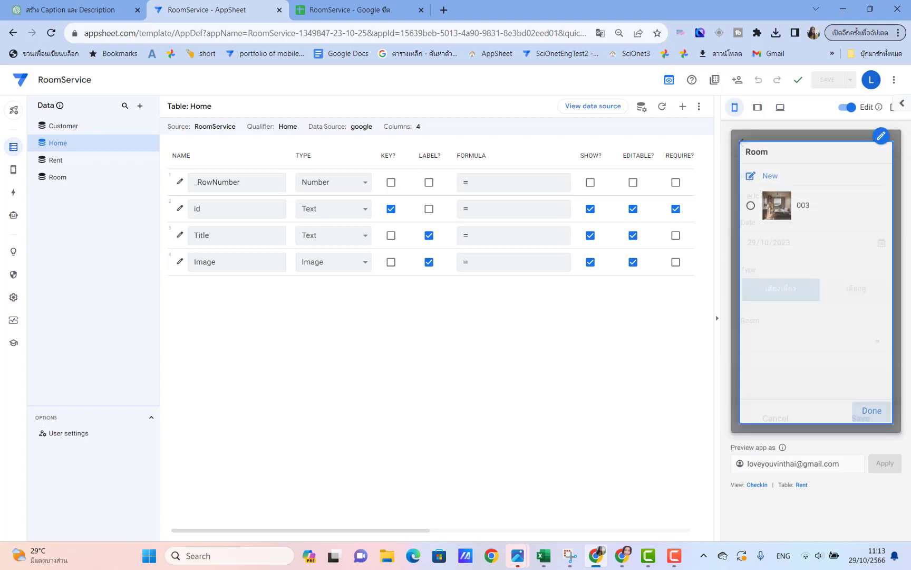
left_click(860, 290)
left_click(846, 339)
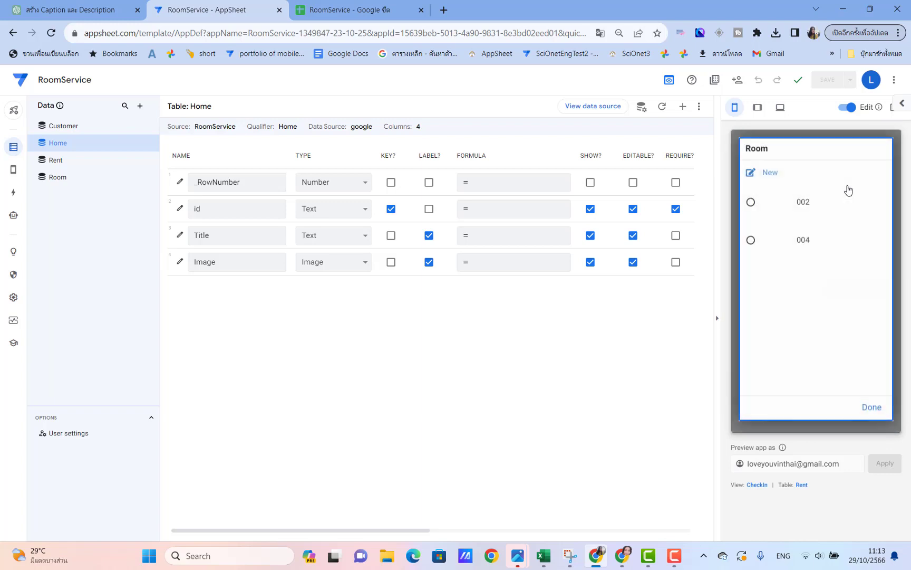
left_click(872, 411)
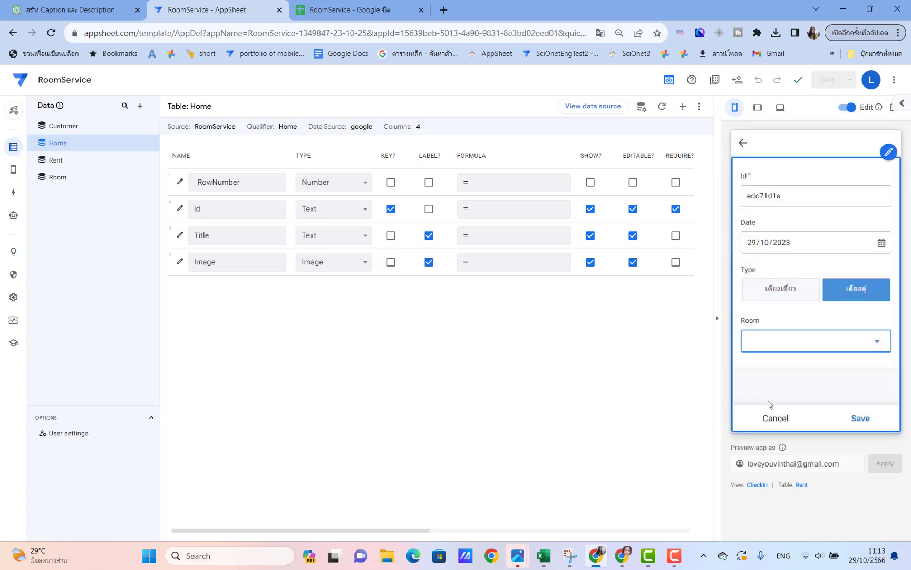
left_click(769, 418)
Test the CheckOut and Room cards from the Home gallery in the preview.
left_click(840, 221)
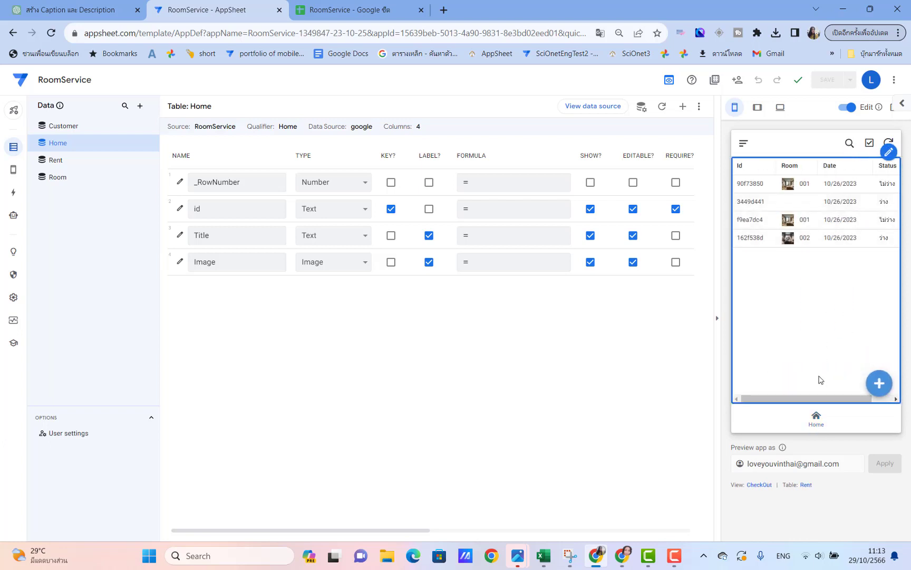
left_click(817, 419)
left_click(807, 300)
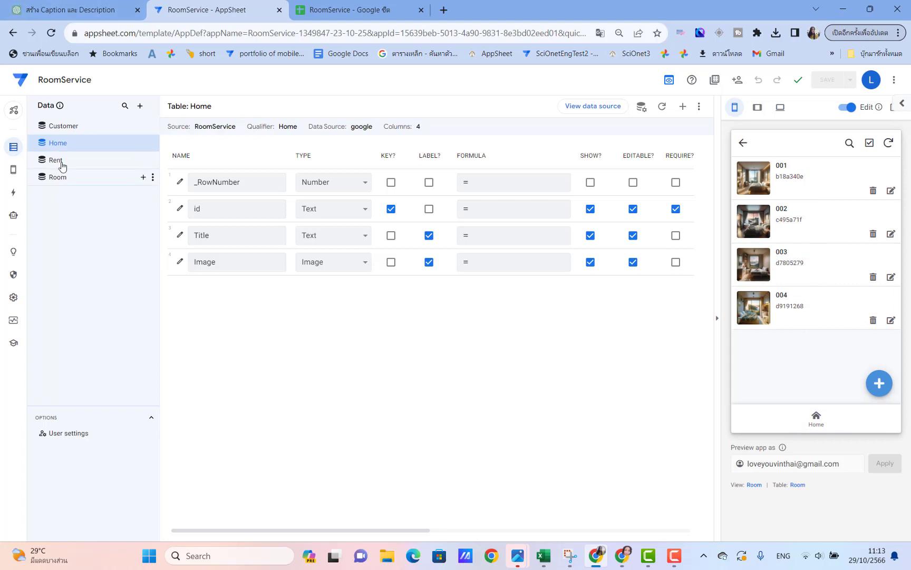
Try the table view type for the Home view, then switch it back to gallery.
left_click(12, 173)
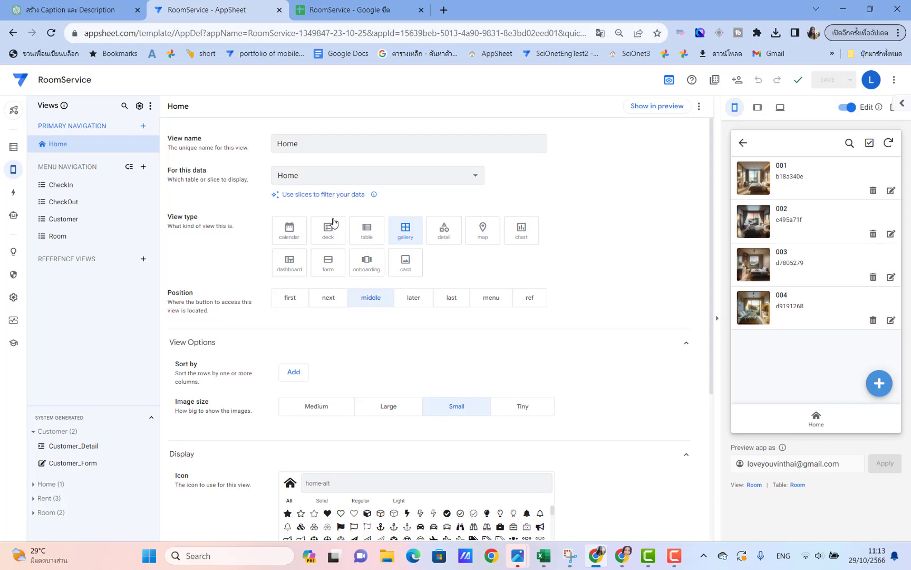
left_click(368, 236)
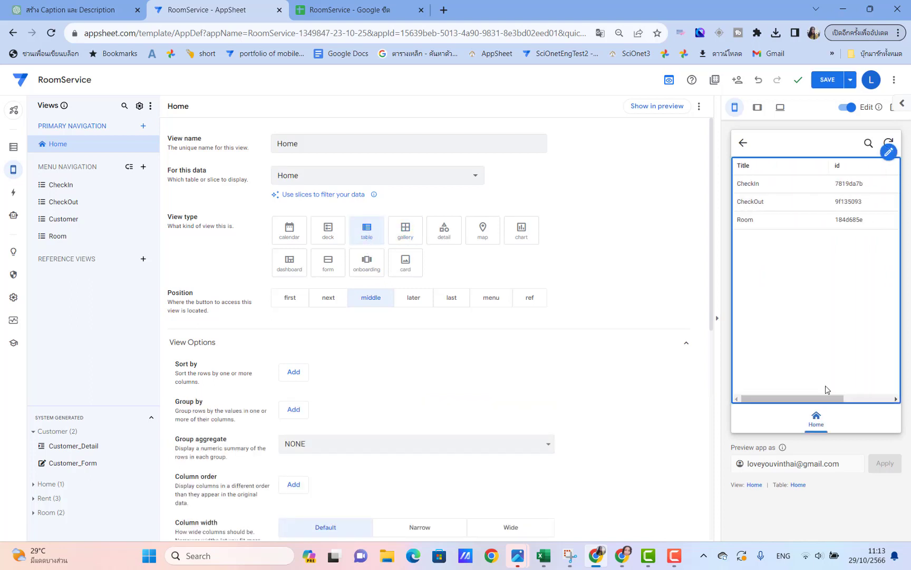
left_click_drag(848, 399, 788, 386)
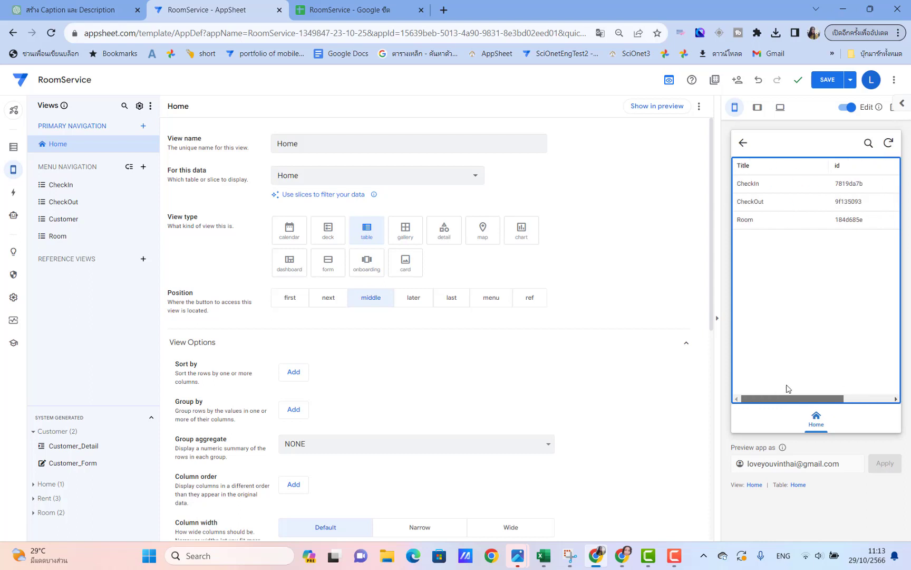
left_click(402, 232)
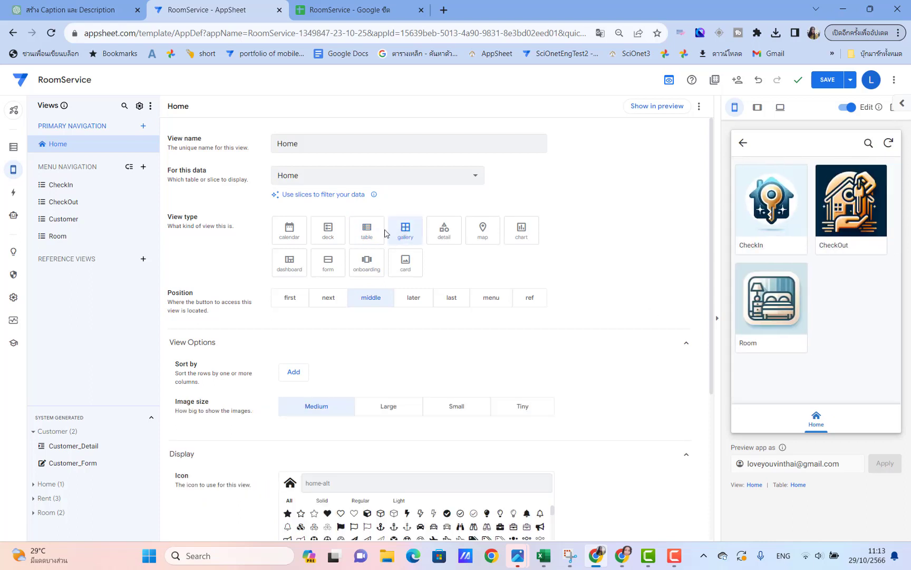
scroll(578, 299, "down", 4)
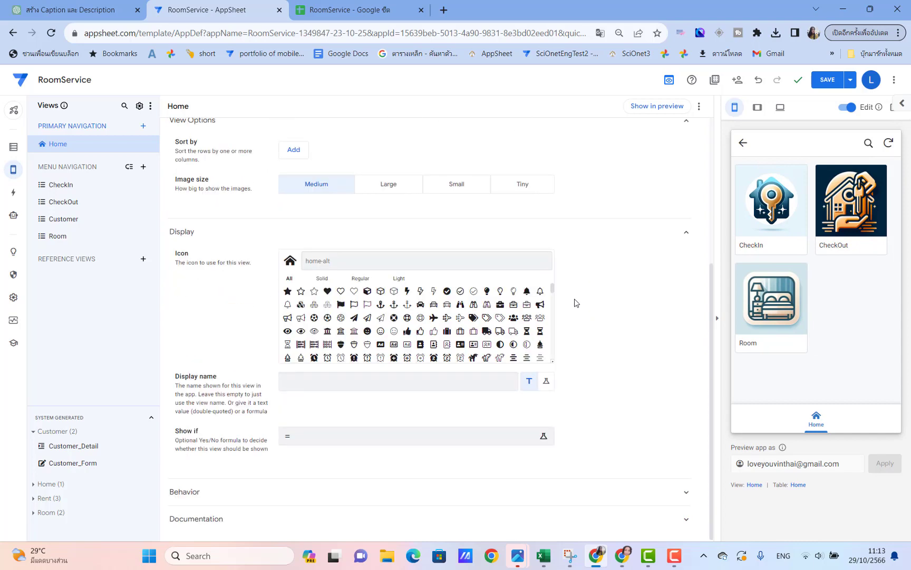
scroll(577, 302, "up", 4)
Try the table view type for the Room view, restore it to deck, and save the app.
left_click(58, 236)
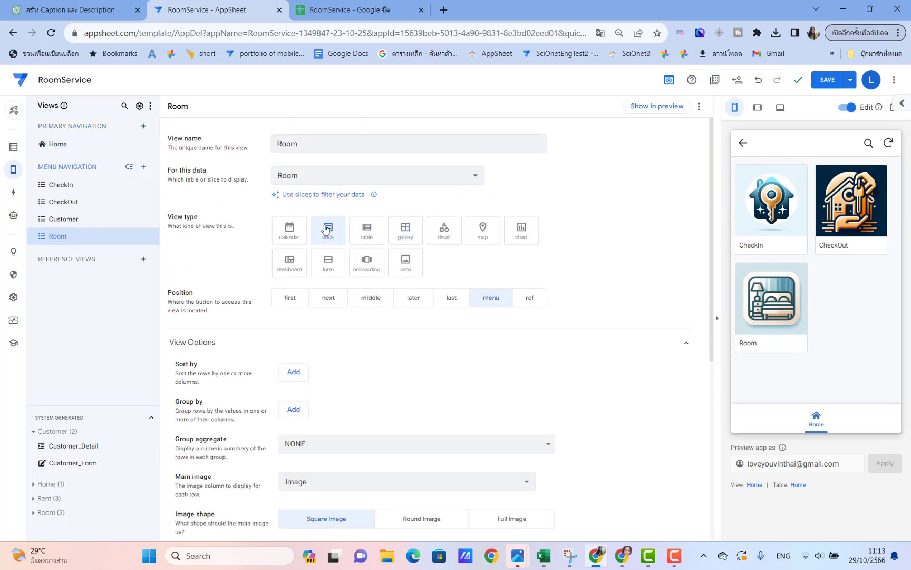
left_click(367, 233)
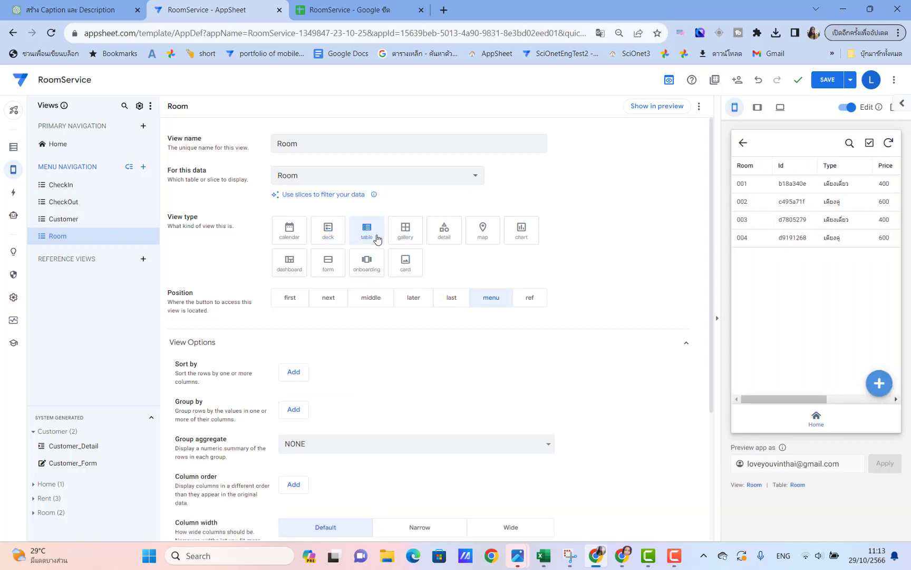
left_click(328, 228)
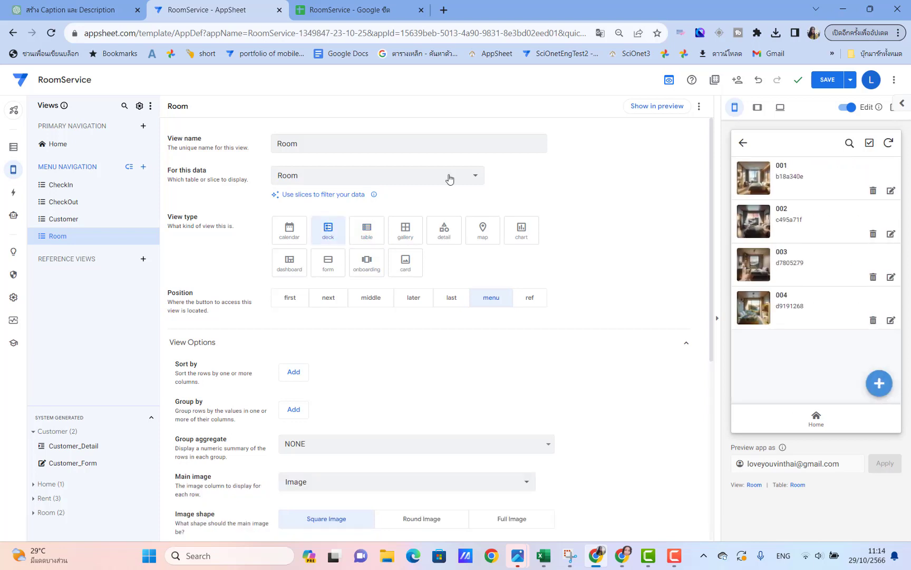
left_click(827, 79)
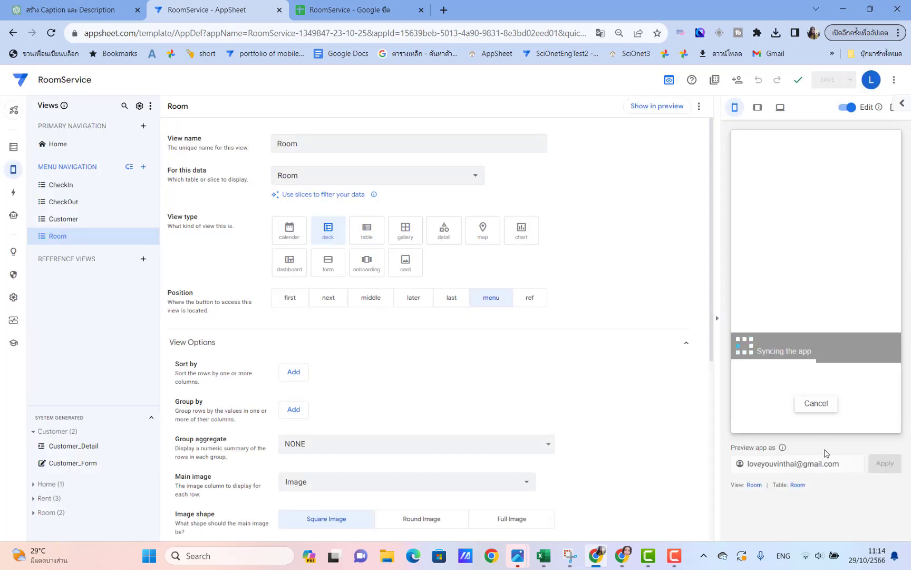
left_click(815, 421)
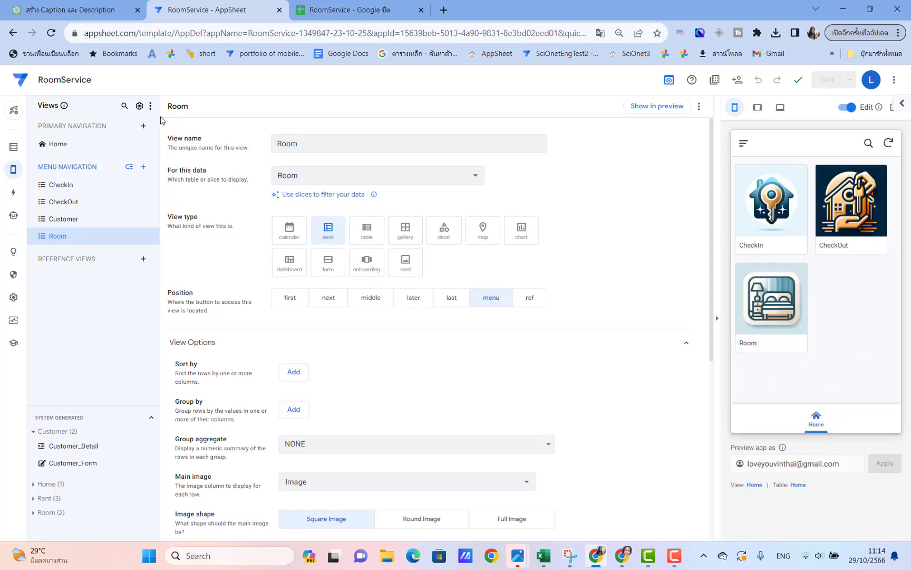
Set the app's starting view to Home in the general view settings and save the app.
left_click(13, 297)
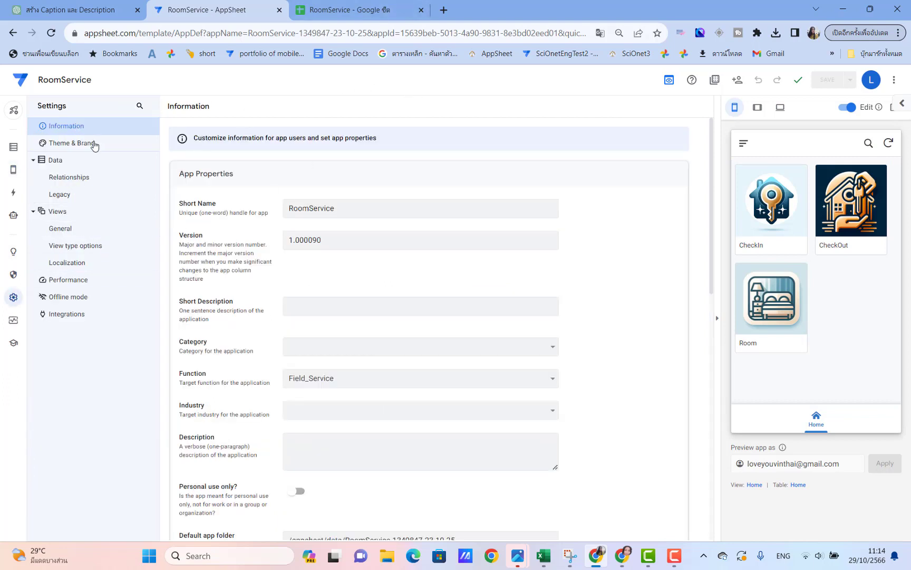
left_click(120, 151)
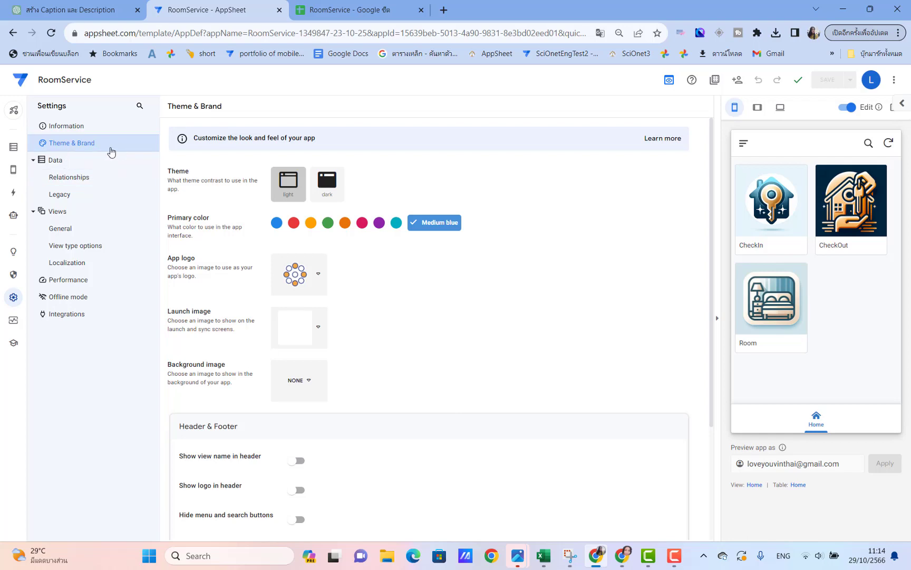
left_click(94, 182)
left_click(71, 196)
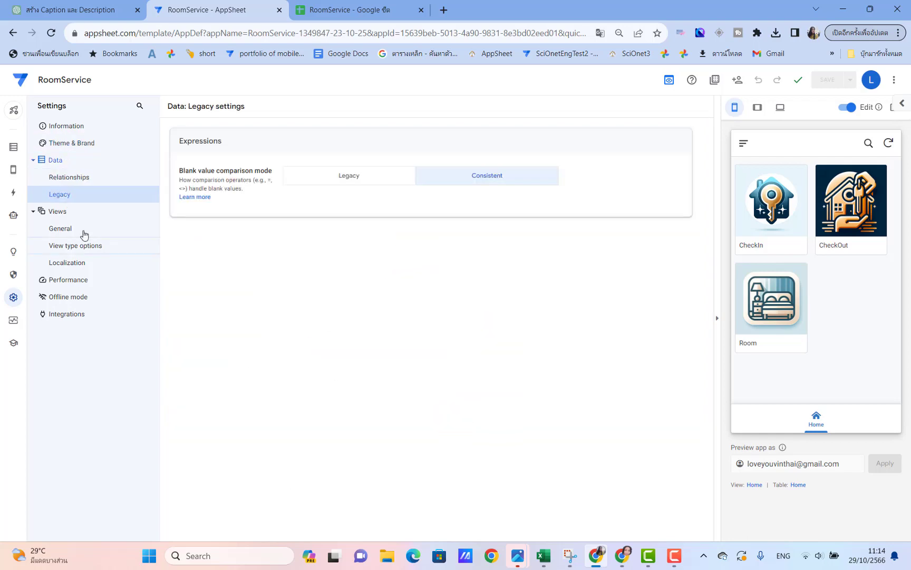
left_click(73, 236)
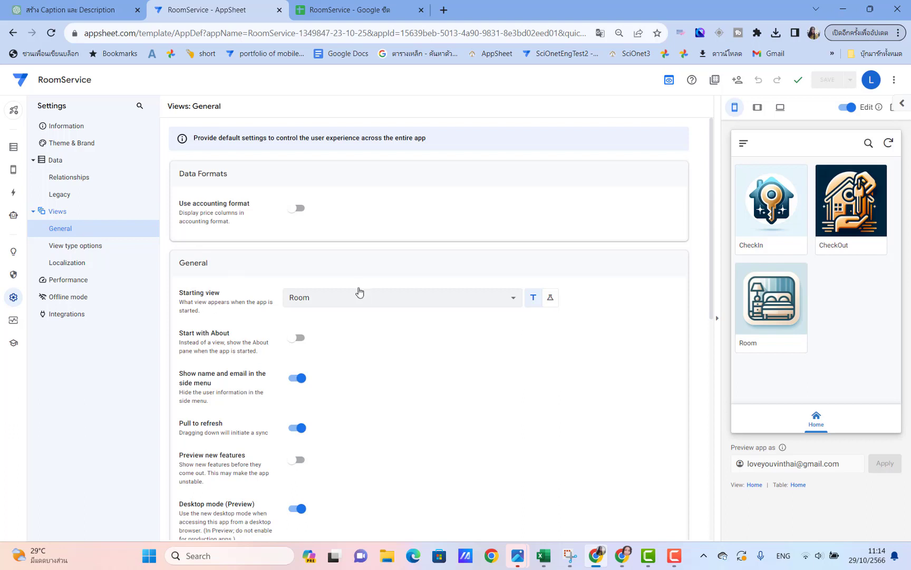
left_click(348, 307)
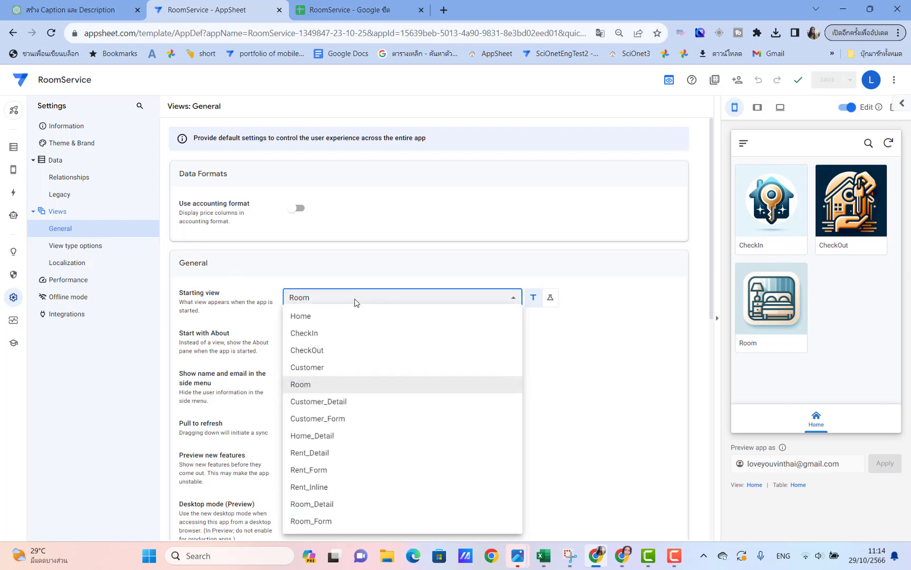
left_click(332, 315)
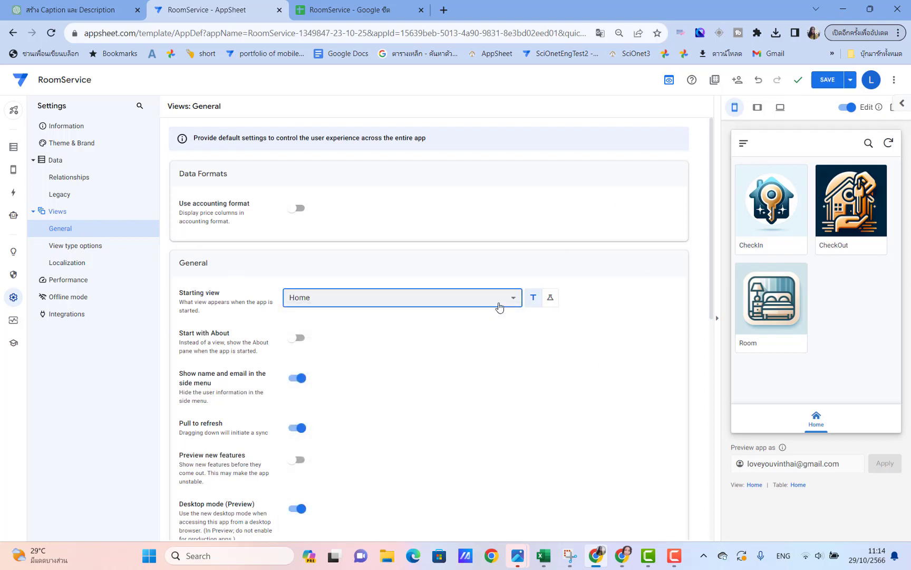
left_click(828, 80)
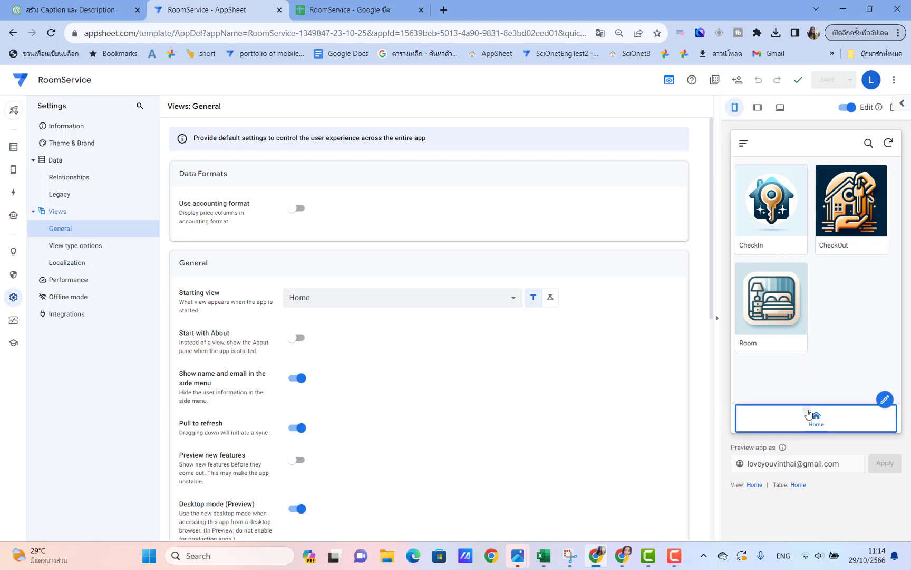
Sync the preview and check the Room view from the app's side menu, opening its add form and cancelling it.
left_click(888, 143)
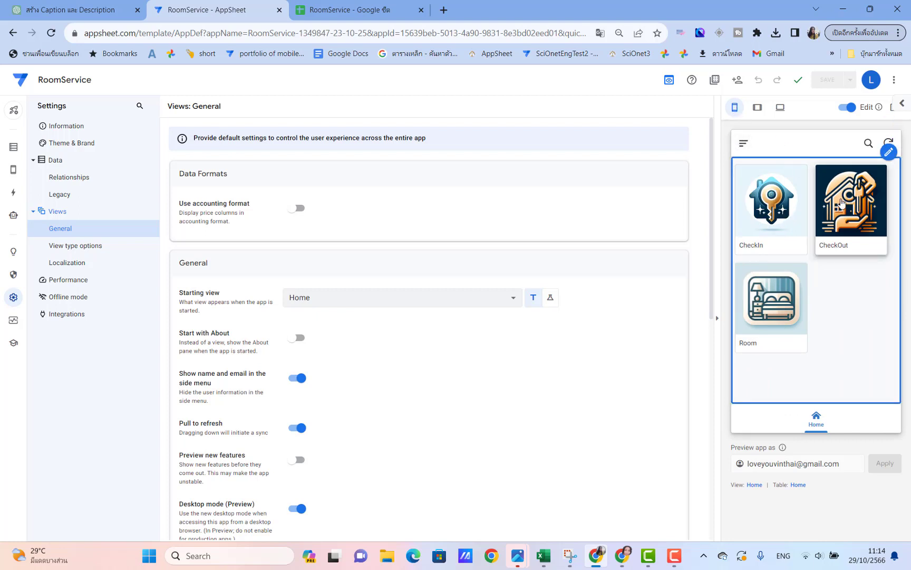
left_click(743, 143)
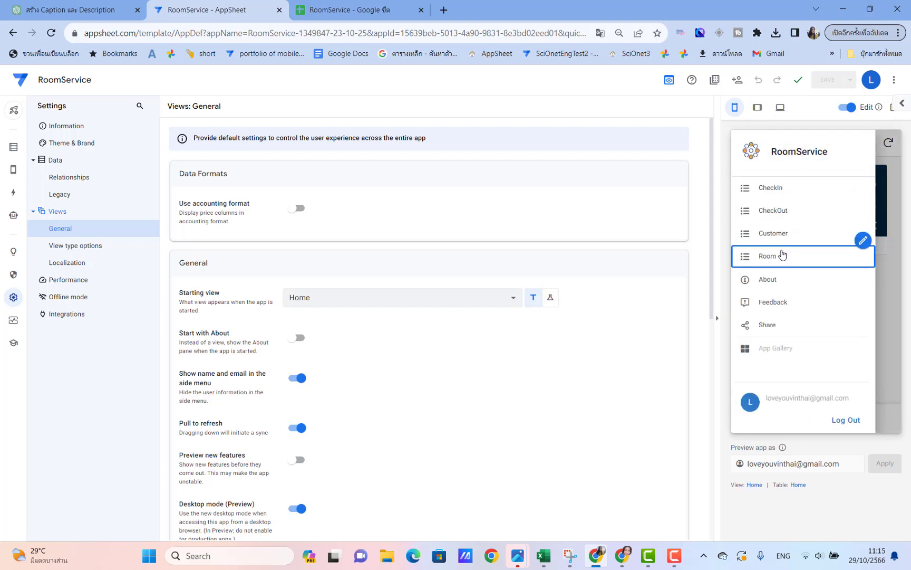
left_click(782, 256)
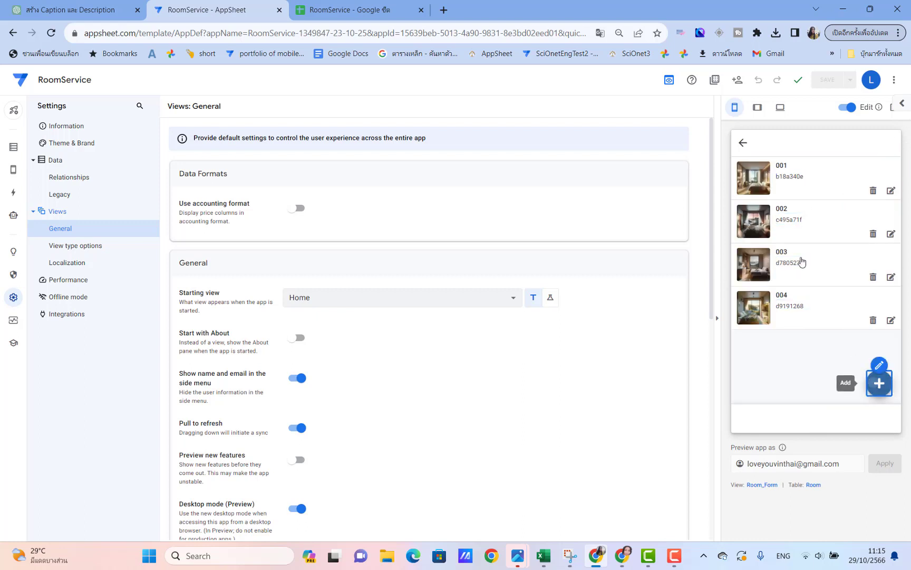
left_click(879, 380)
left_click(774, 418)
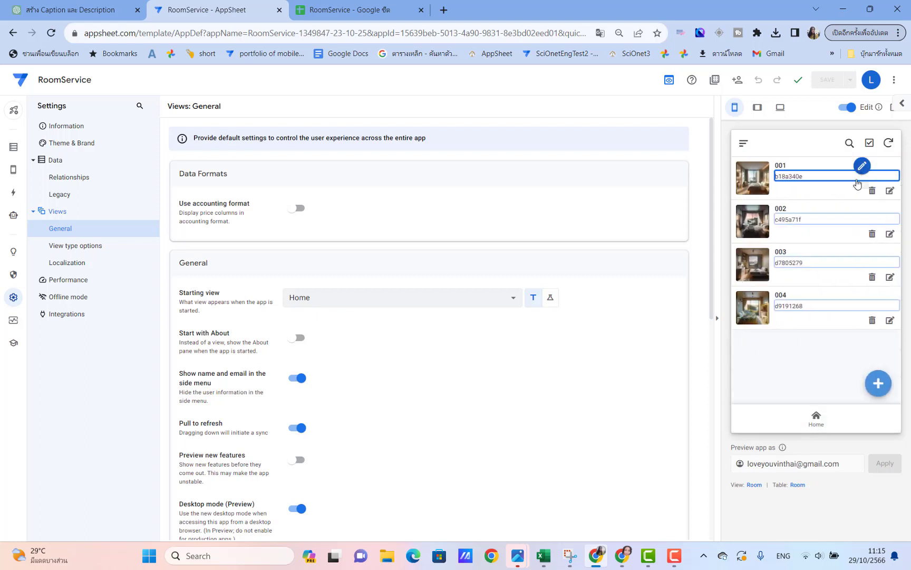
Test the CheckIn form from the preview app's side menu, cancel it, and return to the Home view.
left_click(744, 143)
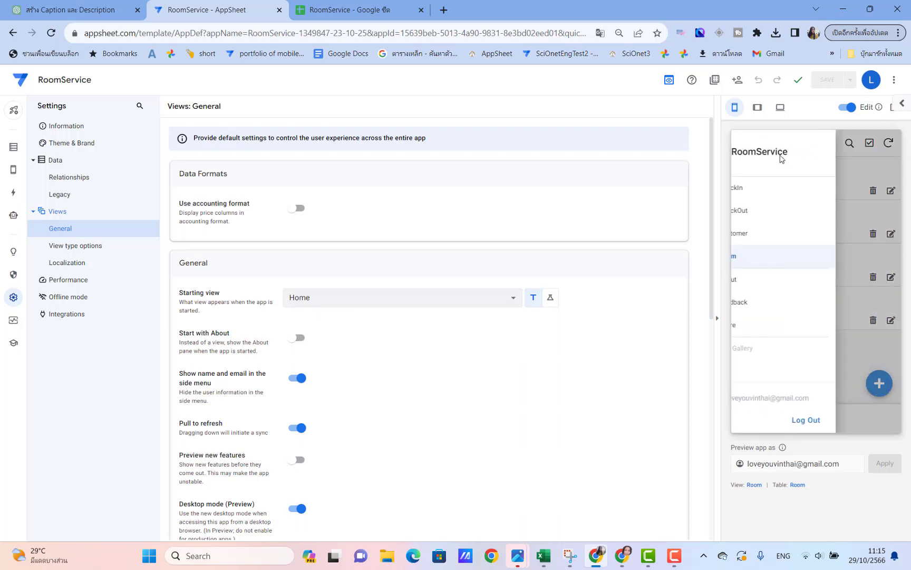
left_click(780, 187)
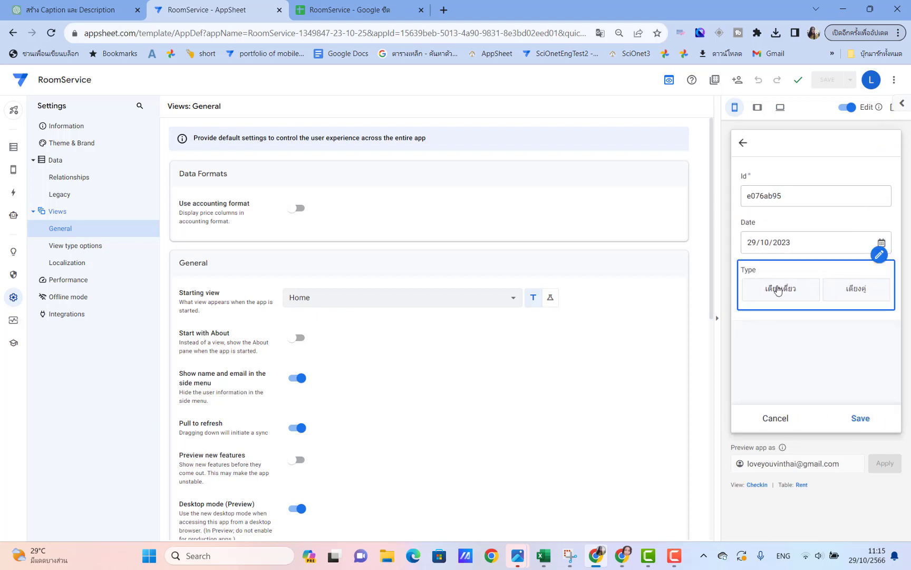
left_click(775, 418)
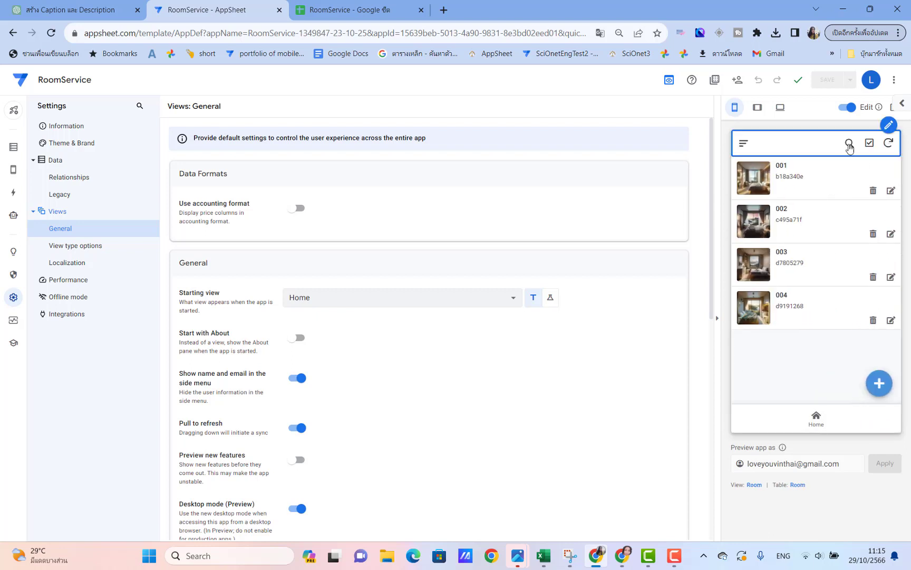
left_click(807, 418)
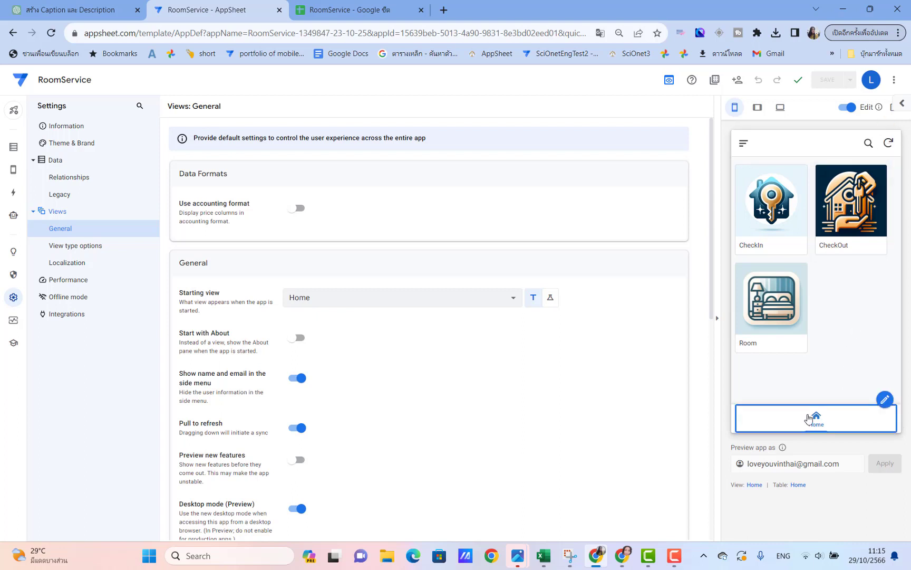
left_click(822, 424)
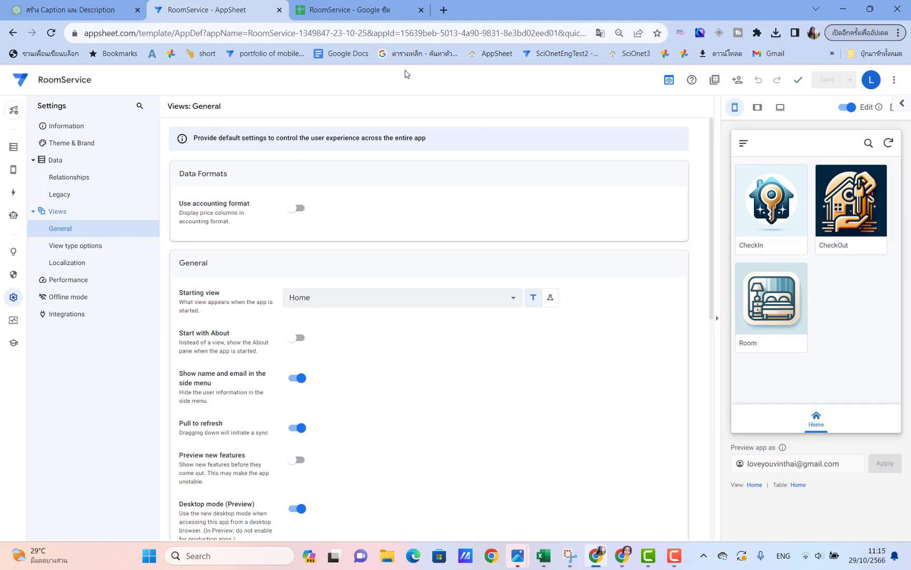